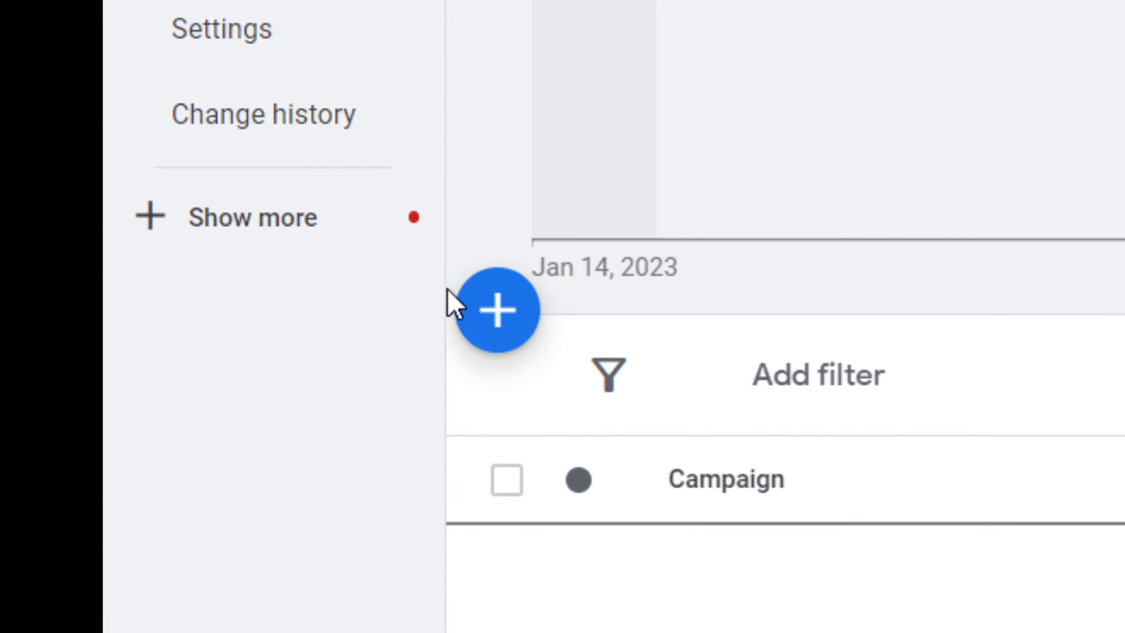
Start creating a new campaign from the Campaigns page
click(500, 323)
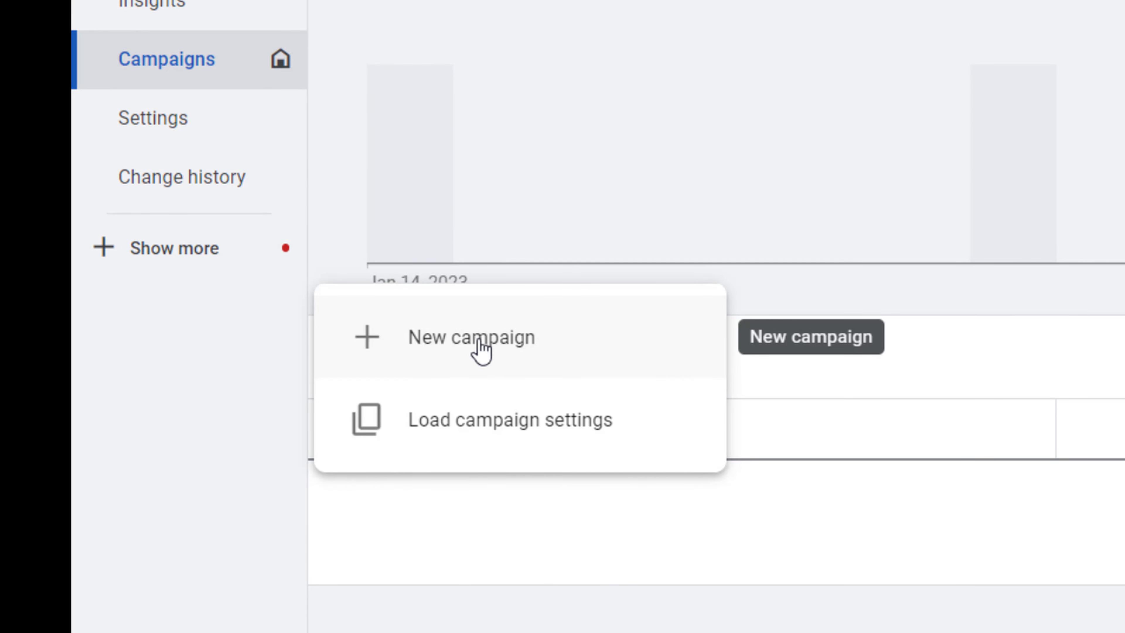
click(537, 335)
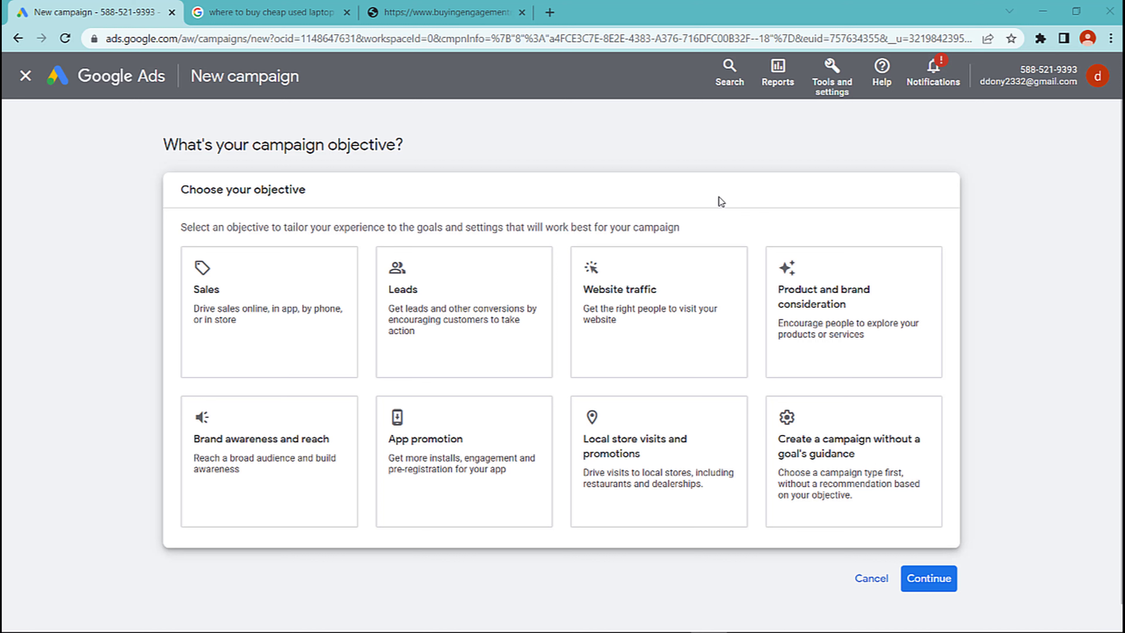
click(182, 332)
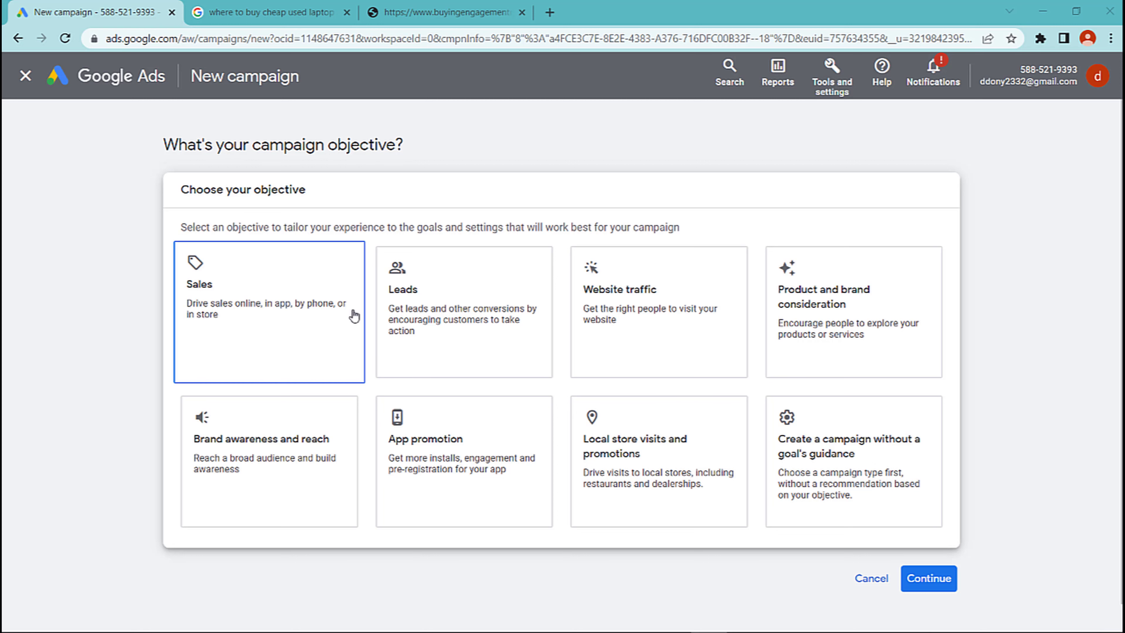
click(460, 286)
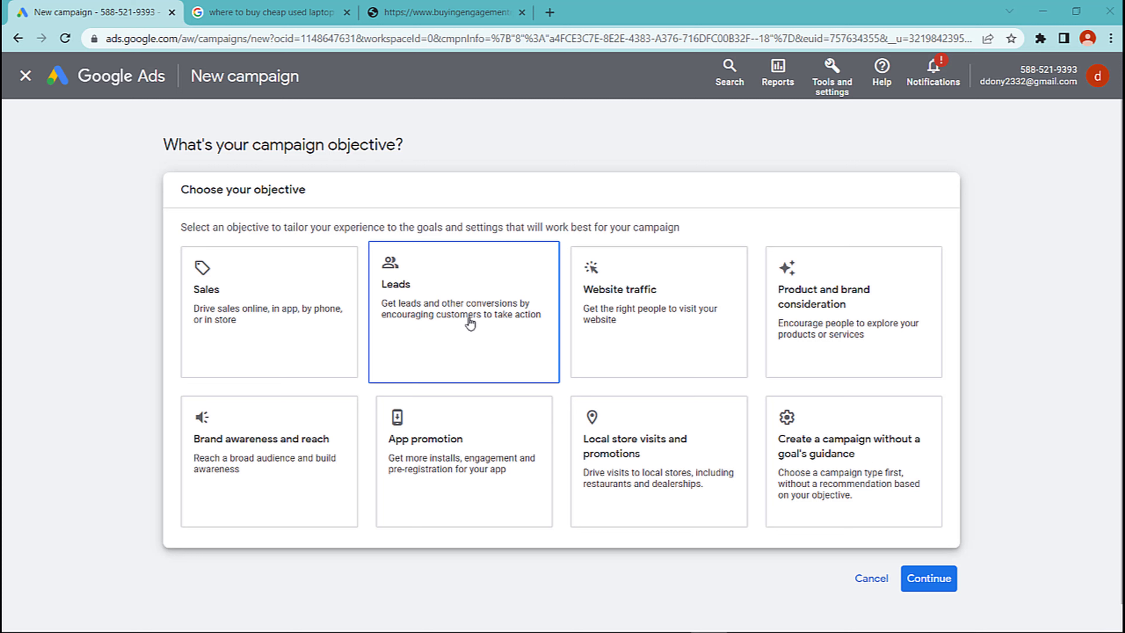
click(660, 332)
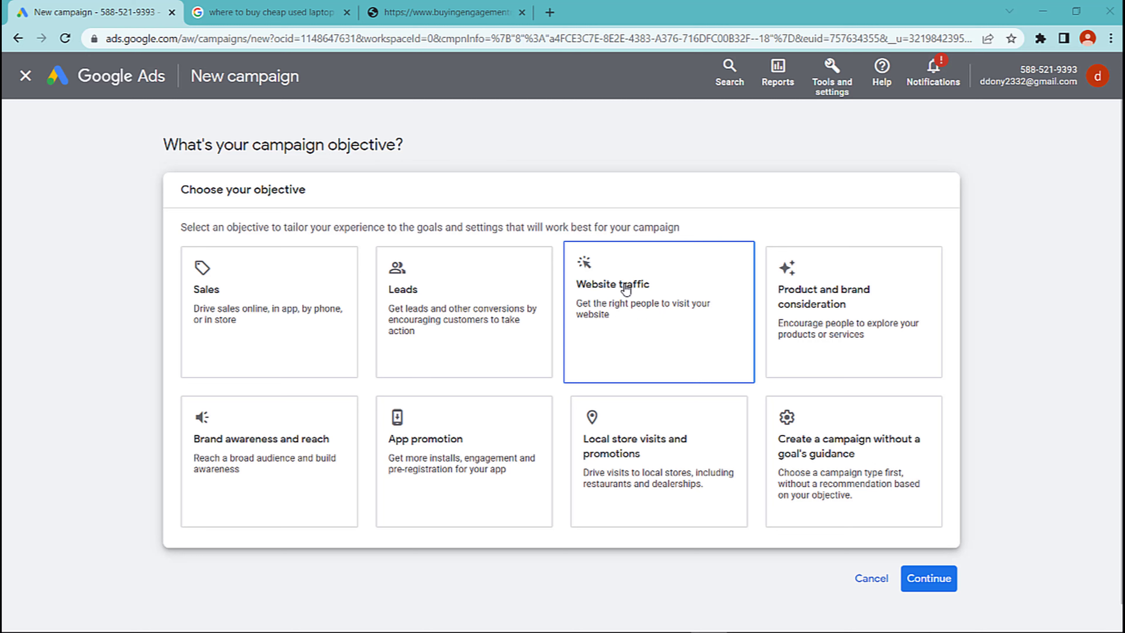
click(780, 310)
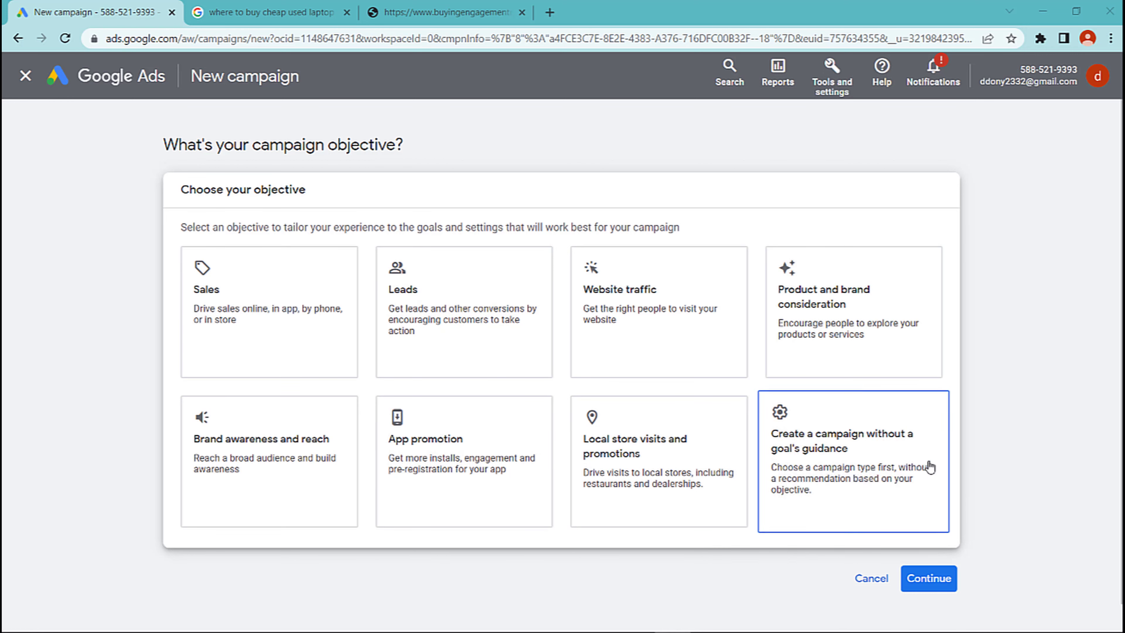
Choose to create the campaign without a goal's guidance and select Search as the campaign type
click(933, 585)
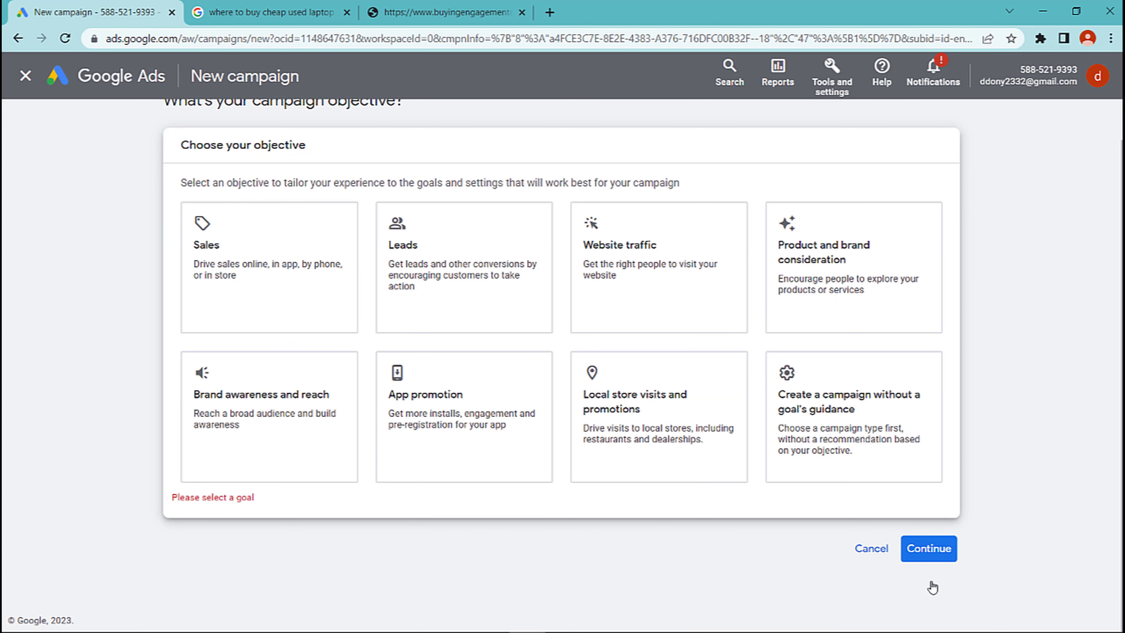
click(876, 466)
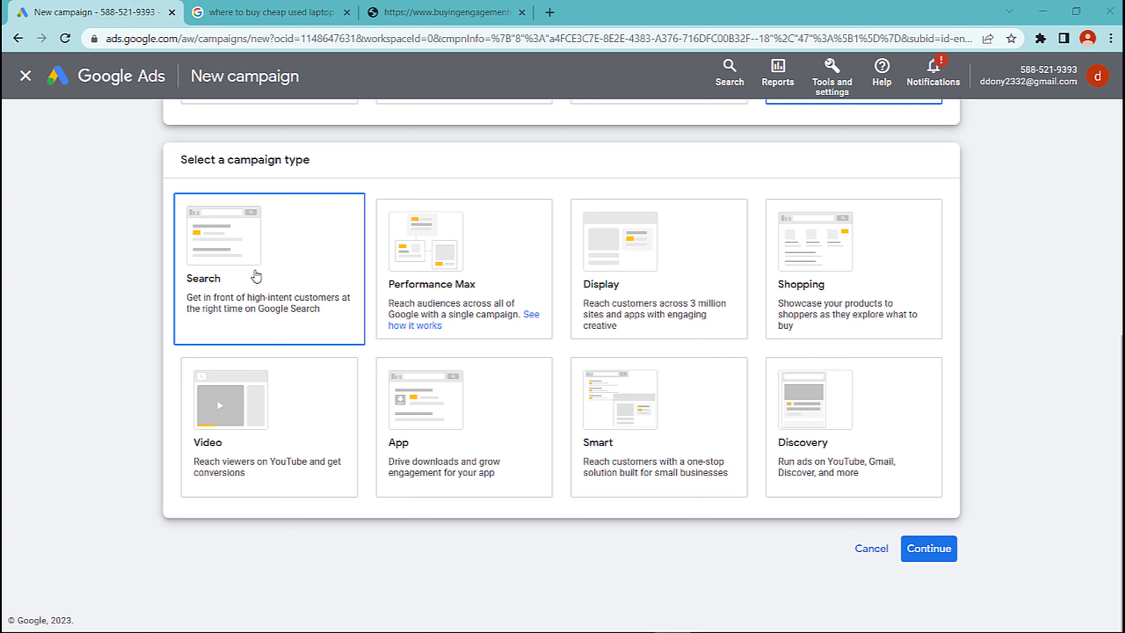
click(463, 297)
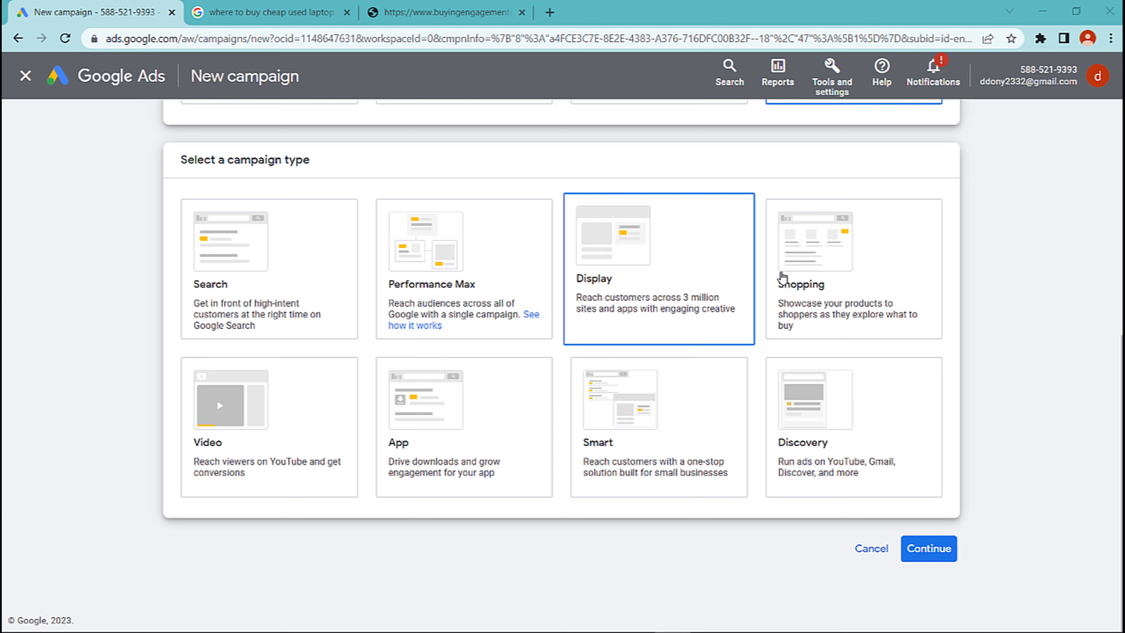
click(793, 280)
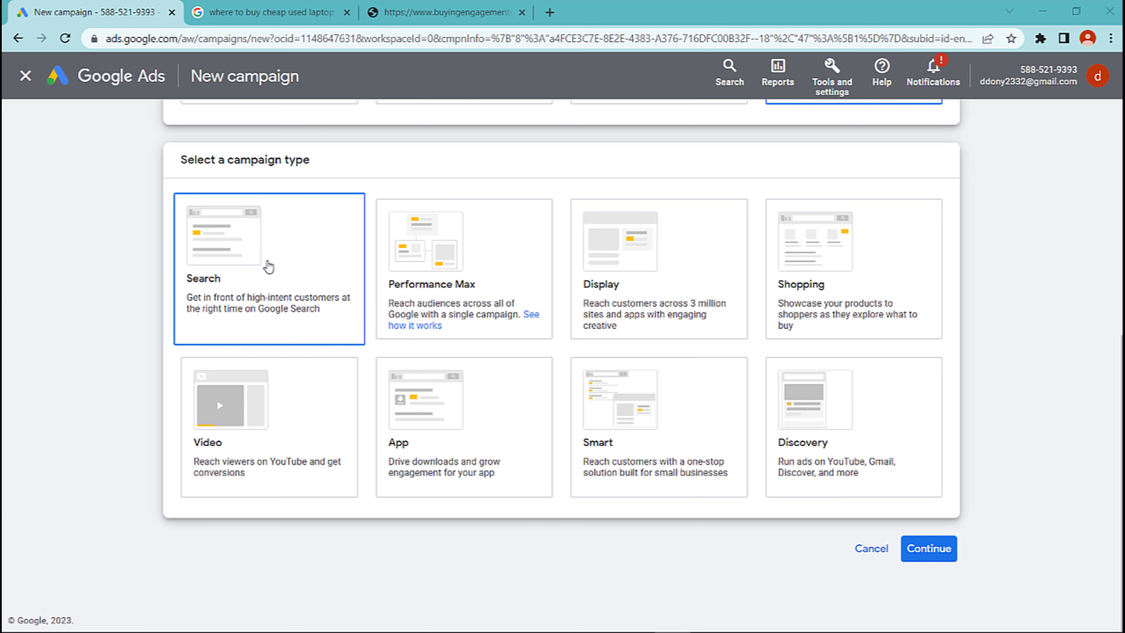
click(269, 266)
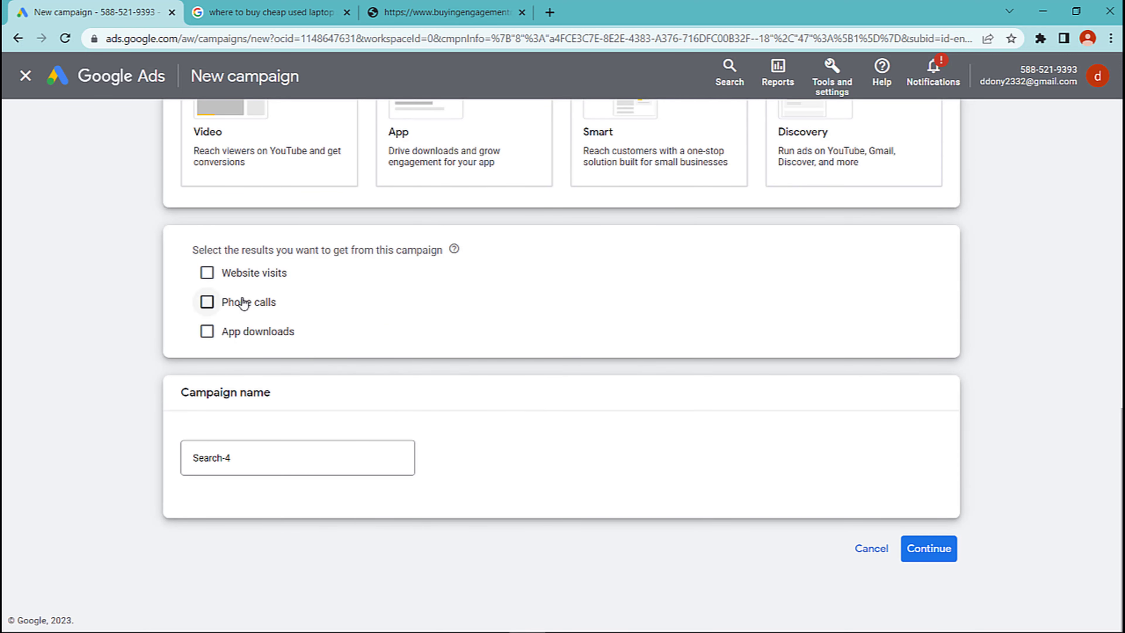
click(207, 274)
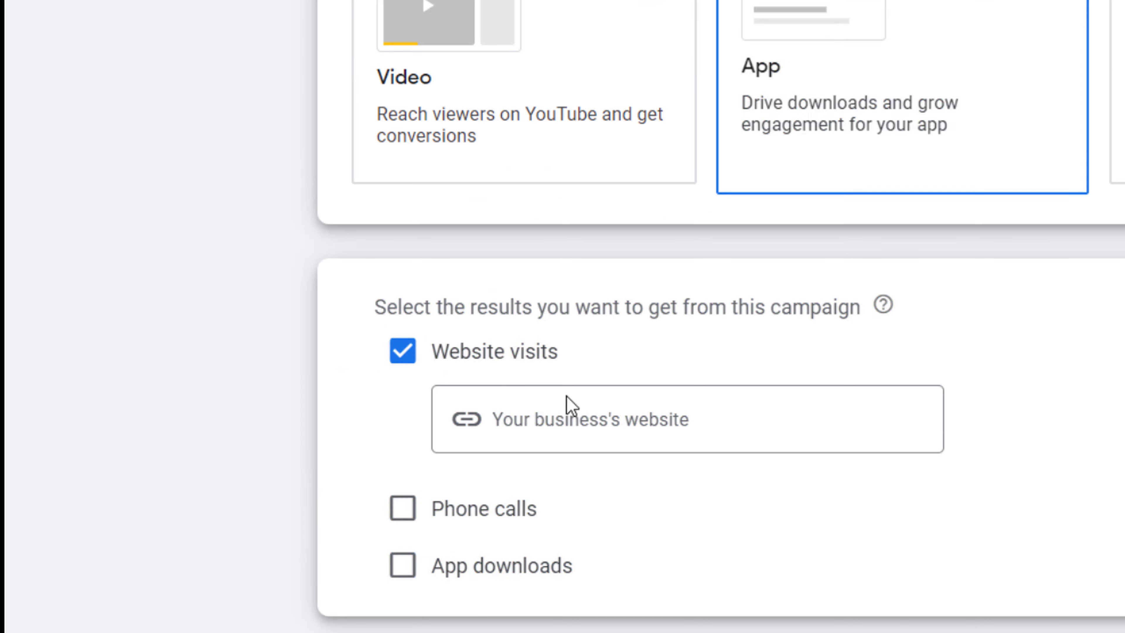
click(517, 413)
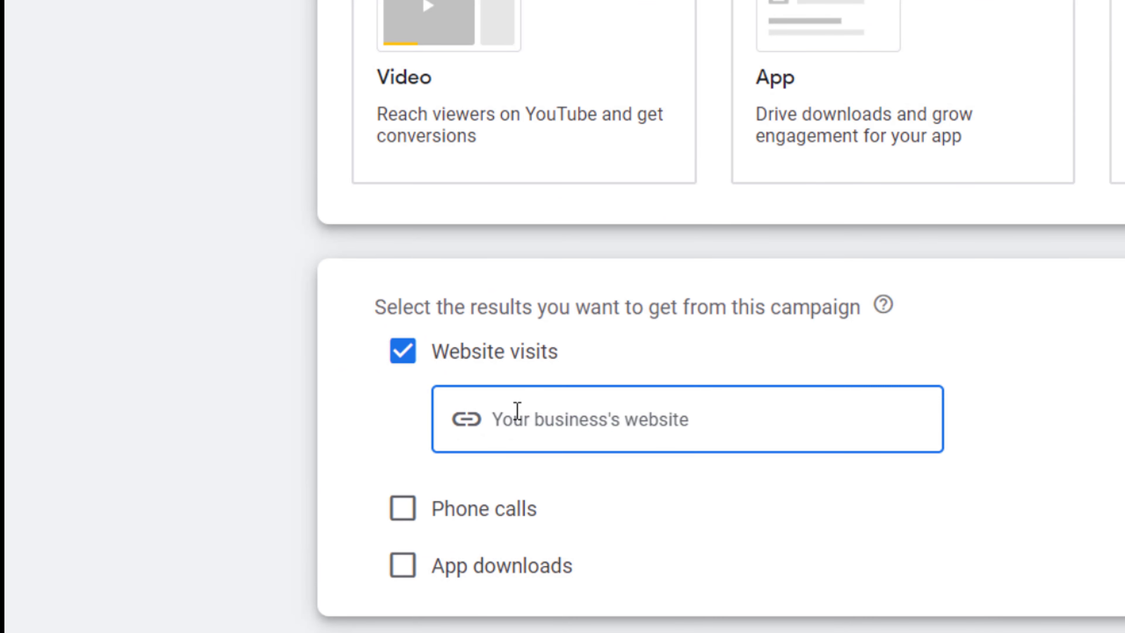
right_click(518, 412)
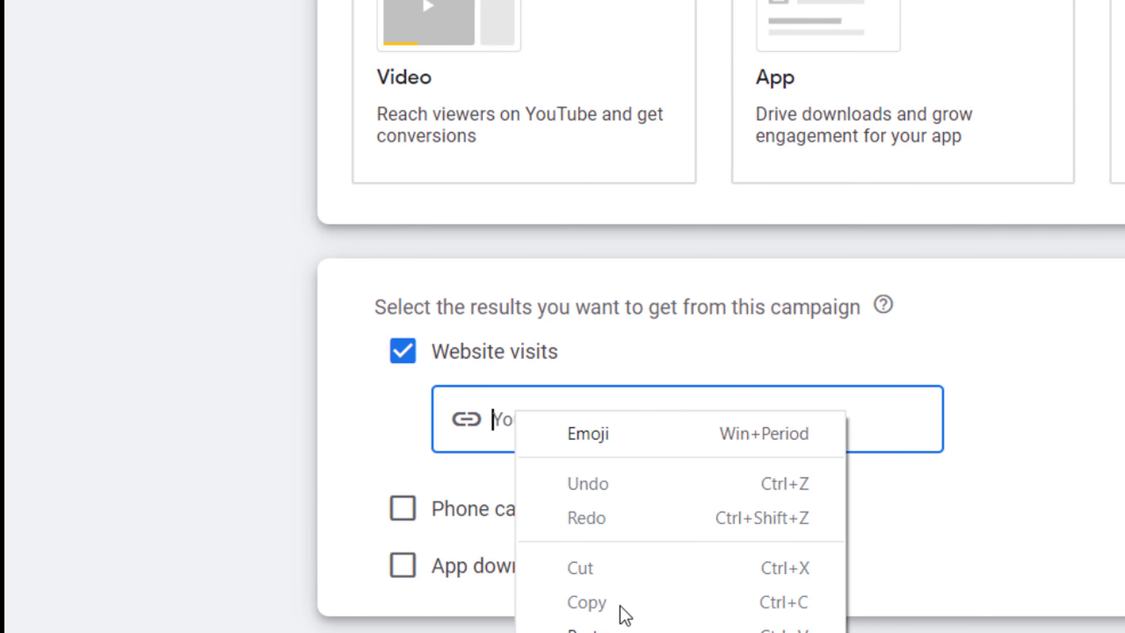
click(620, 630)
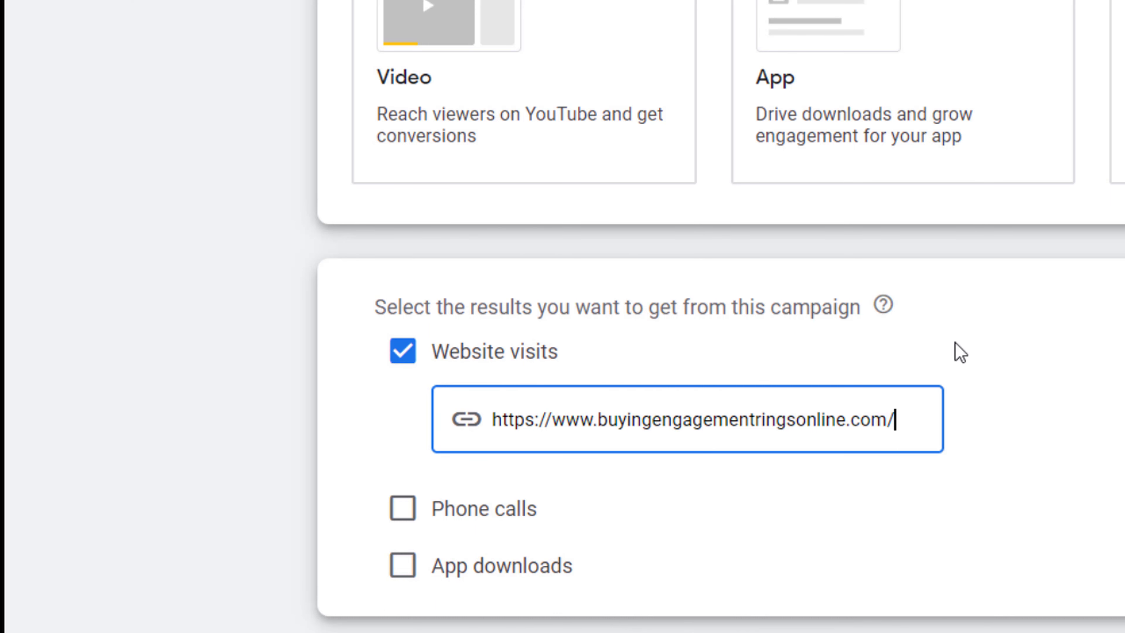
Replace the default campaign name with "buying enggament 1"
scroll(696, 353, down, 5)
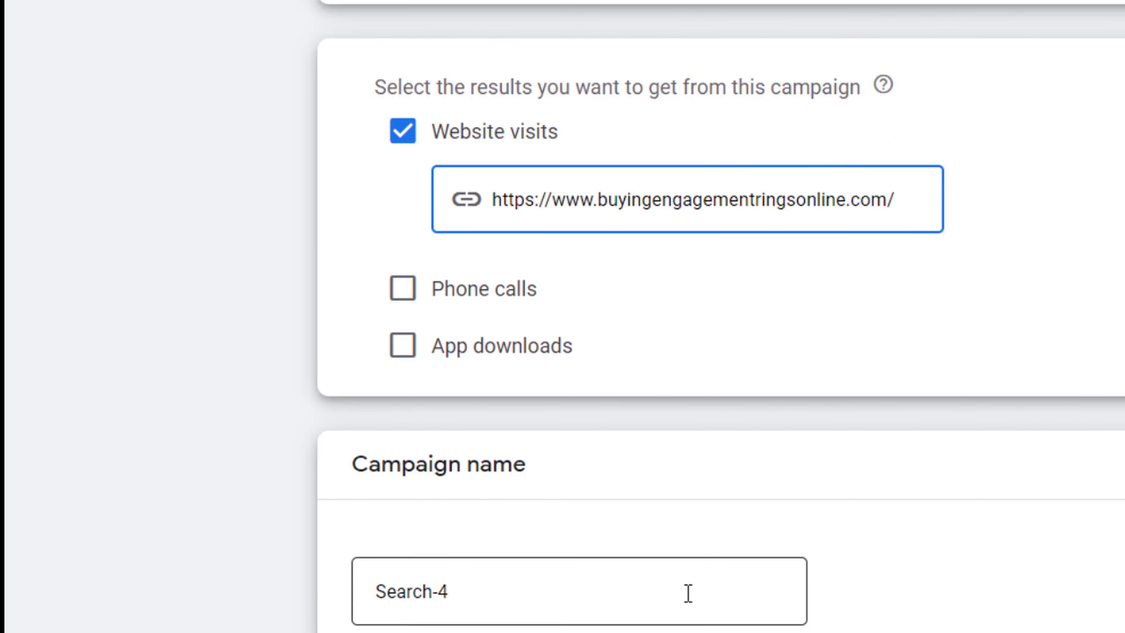
click(530, 588)
scroll(533, 580, down, 1)
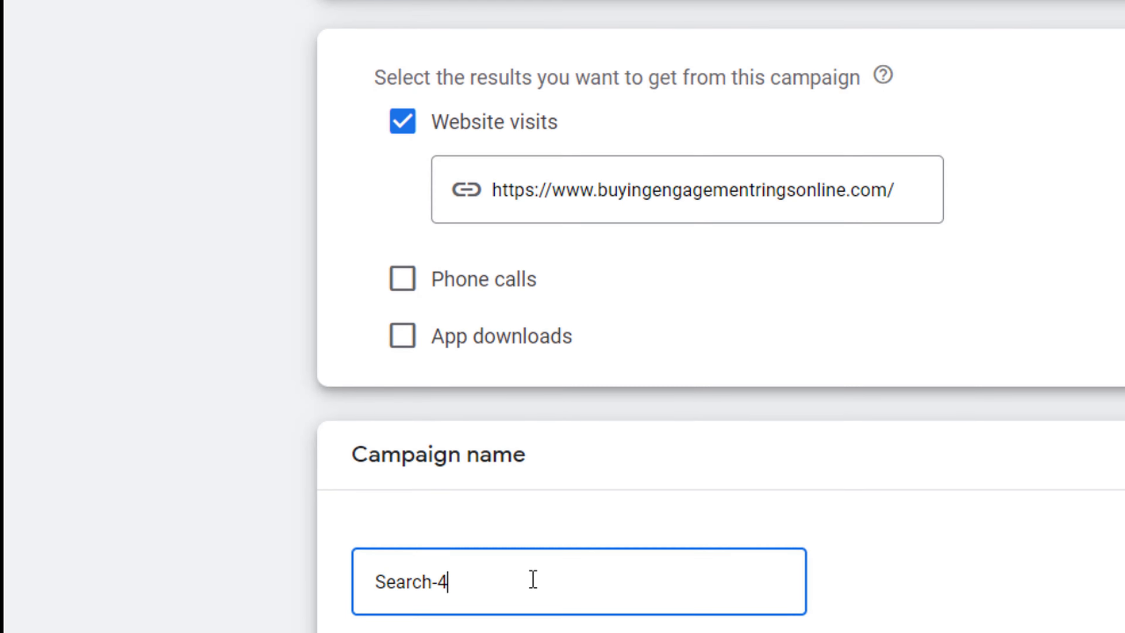
key(ctrl+a)
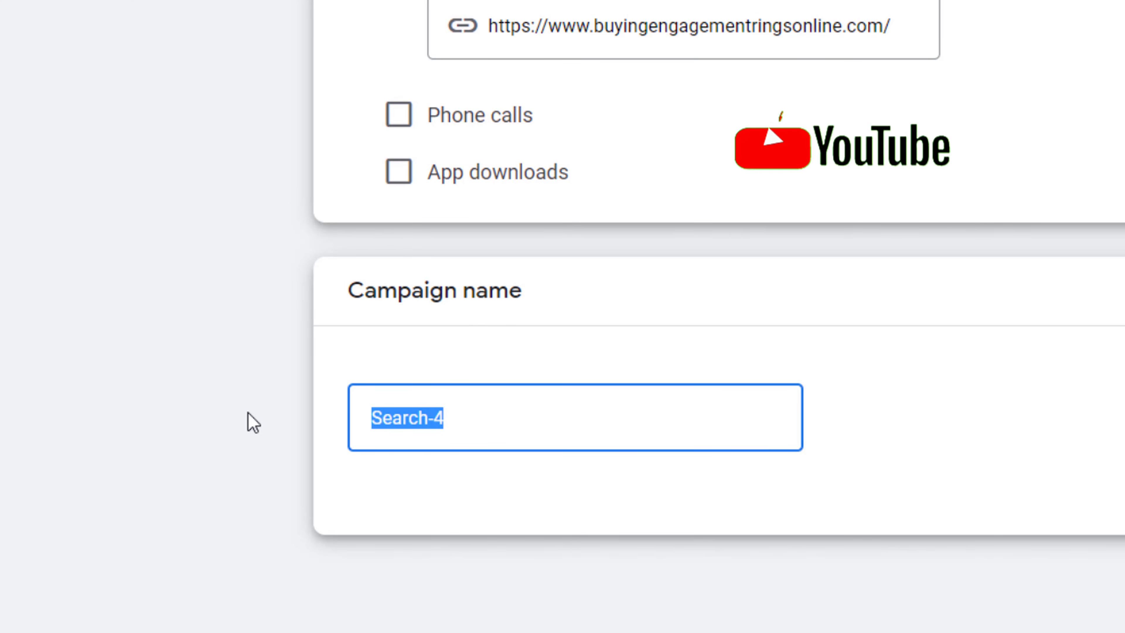
text(bu)
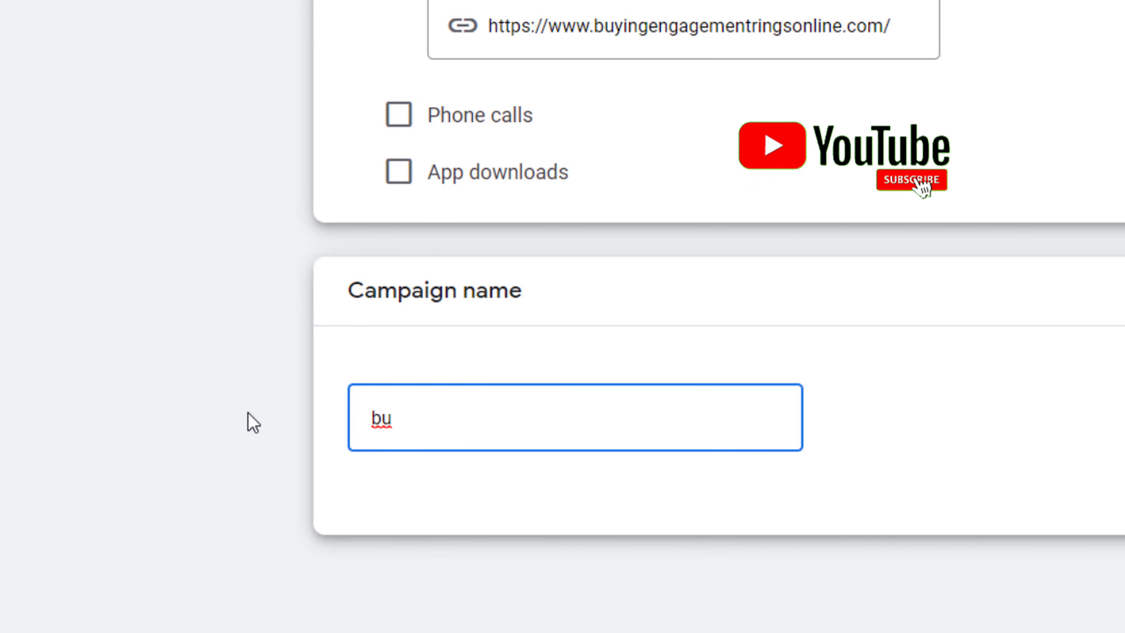
text(ying )
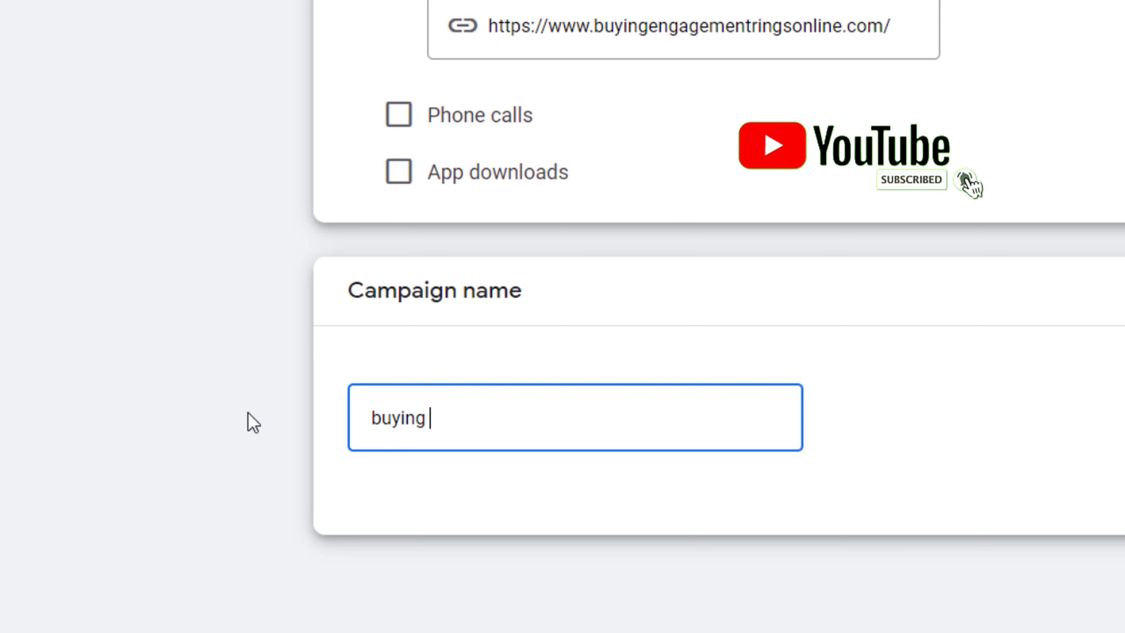
text(engga)
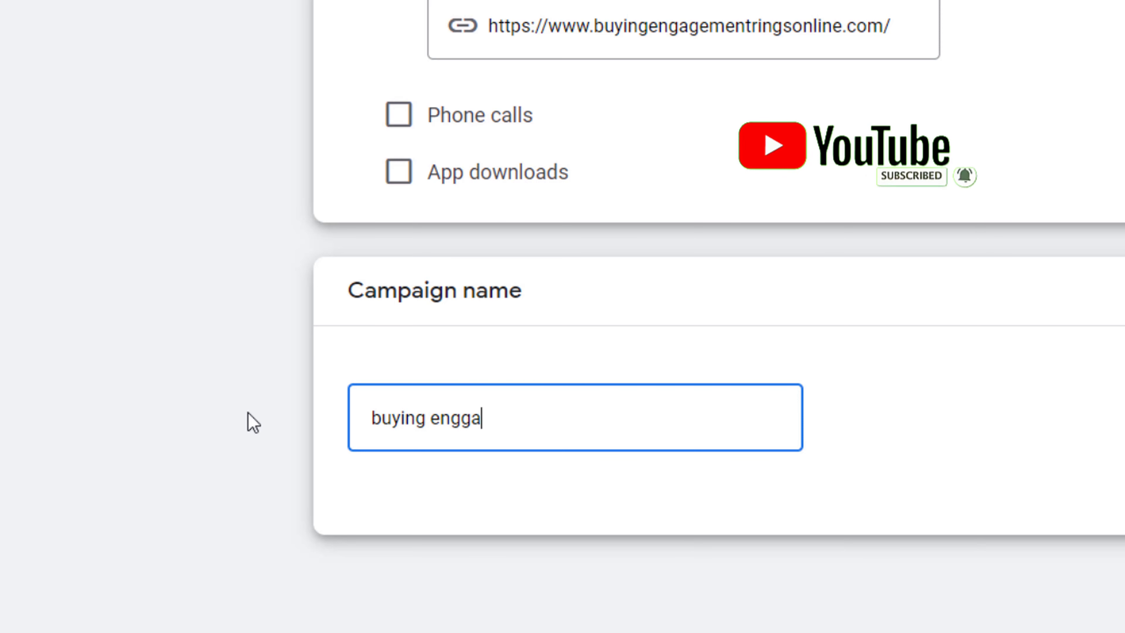
text(ment )
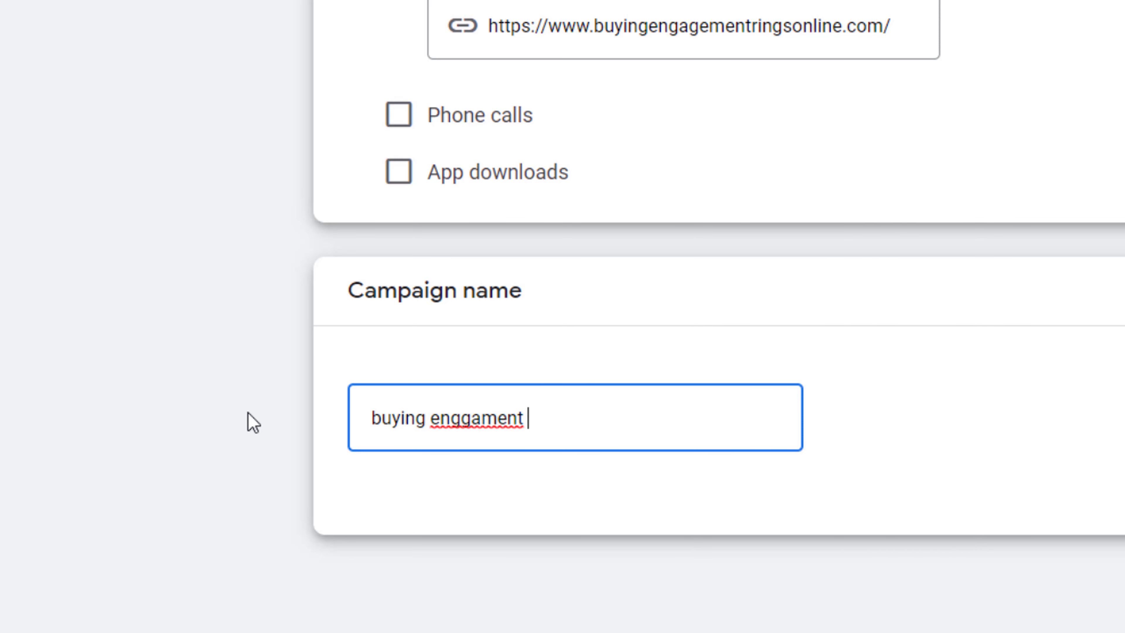
text(1)
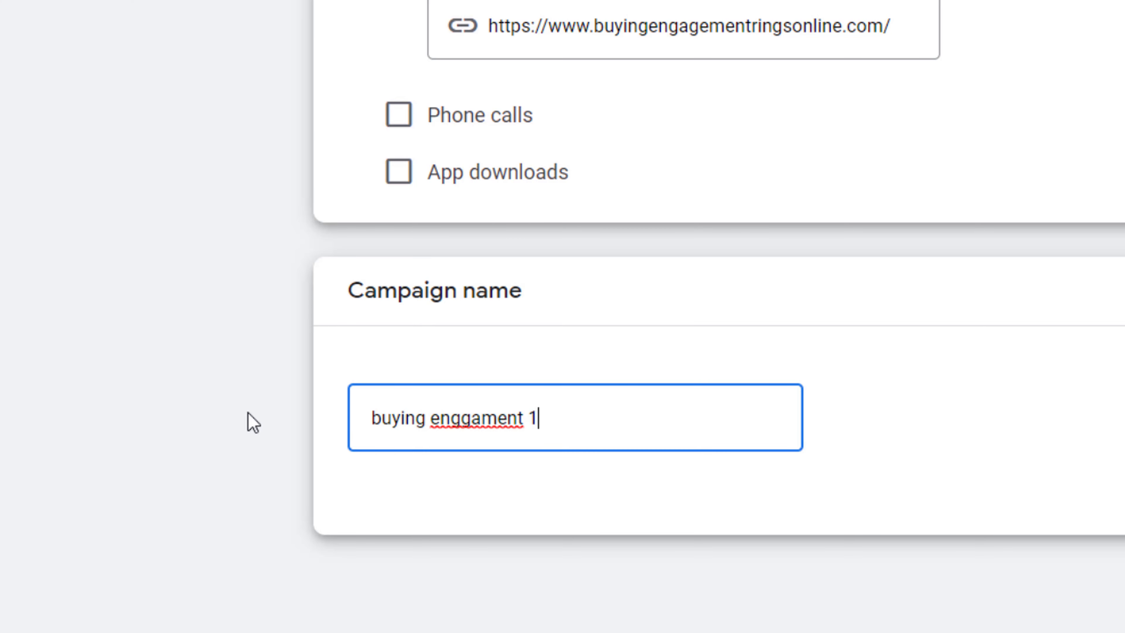
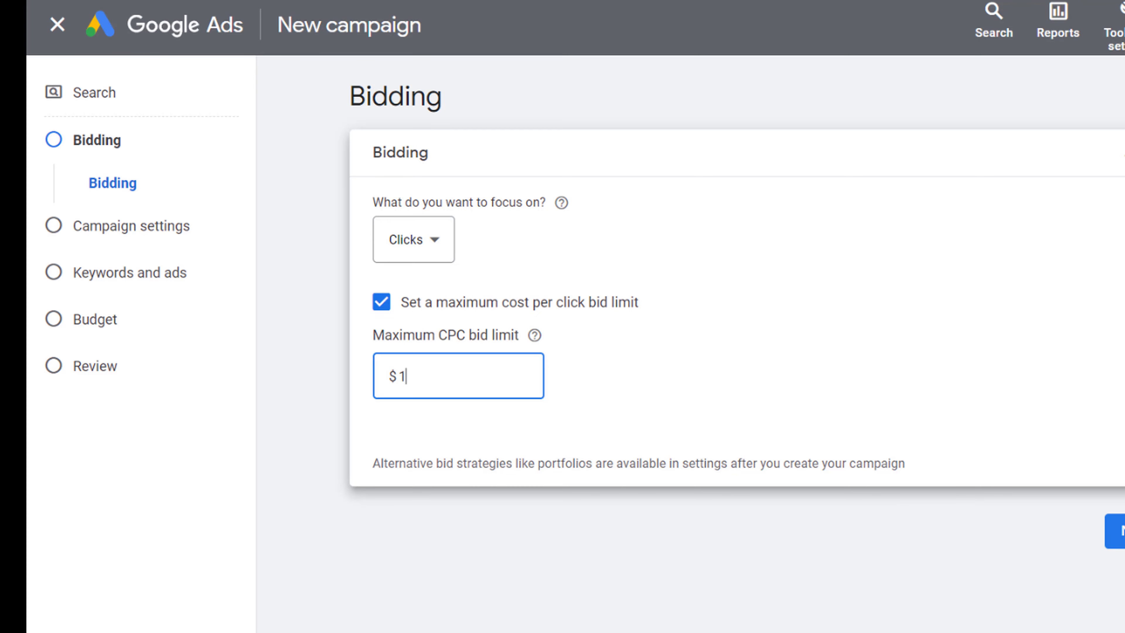
Proceed from bidding to the campaign settings and exclude both Google search partners and the Google Display Network
click(1121, 531)
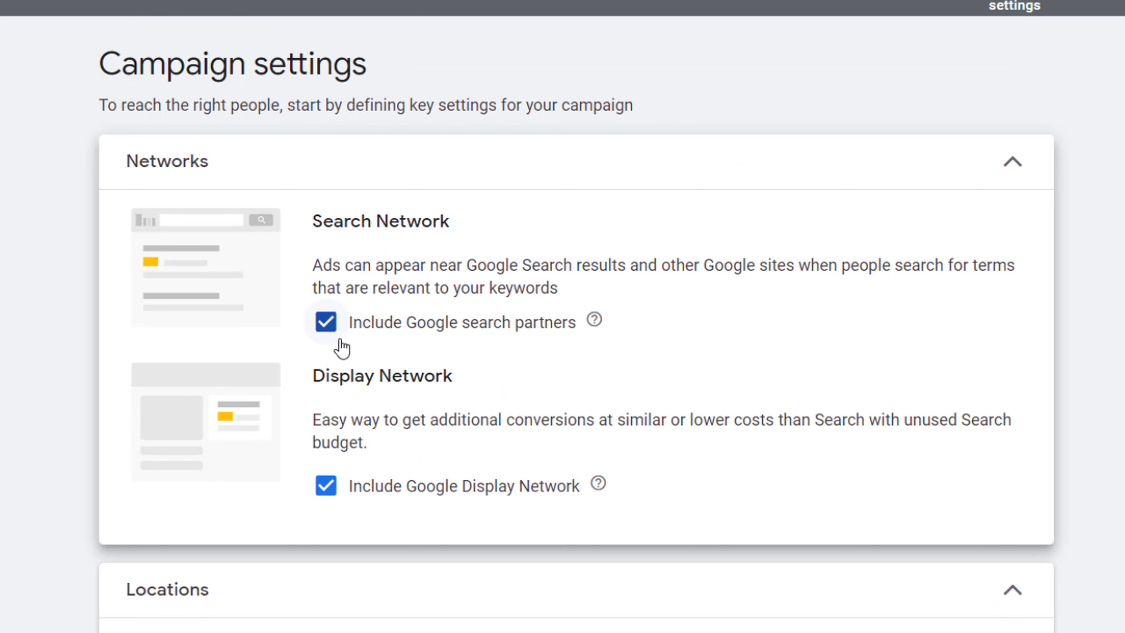
click(328, 330)
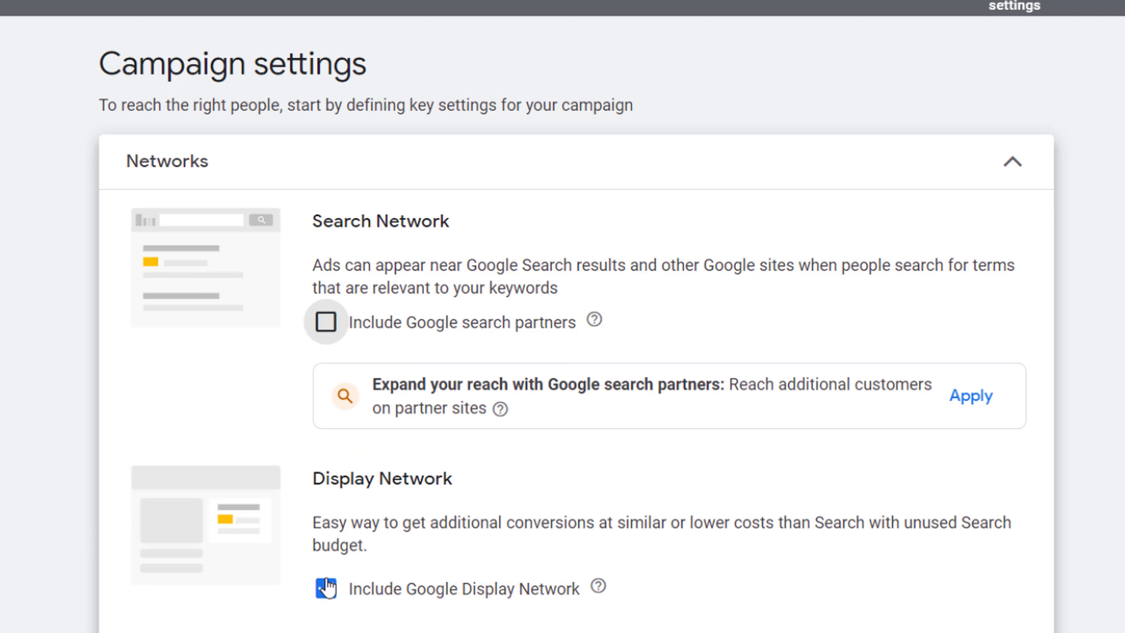
click(327, 589)
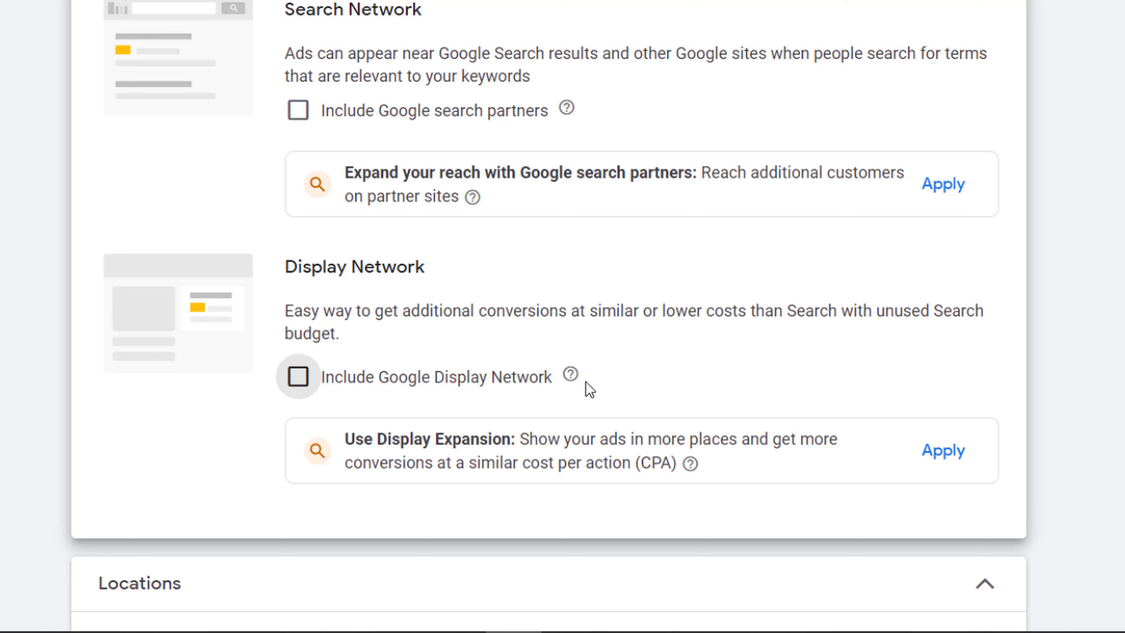
mouse_move(573, 384)
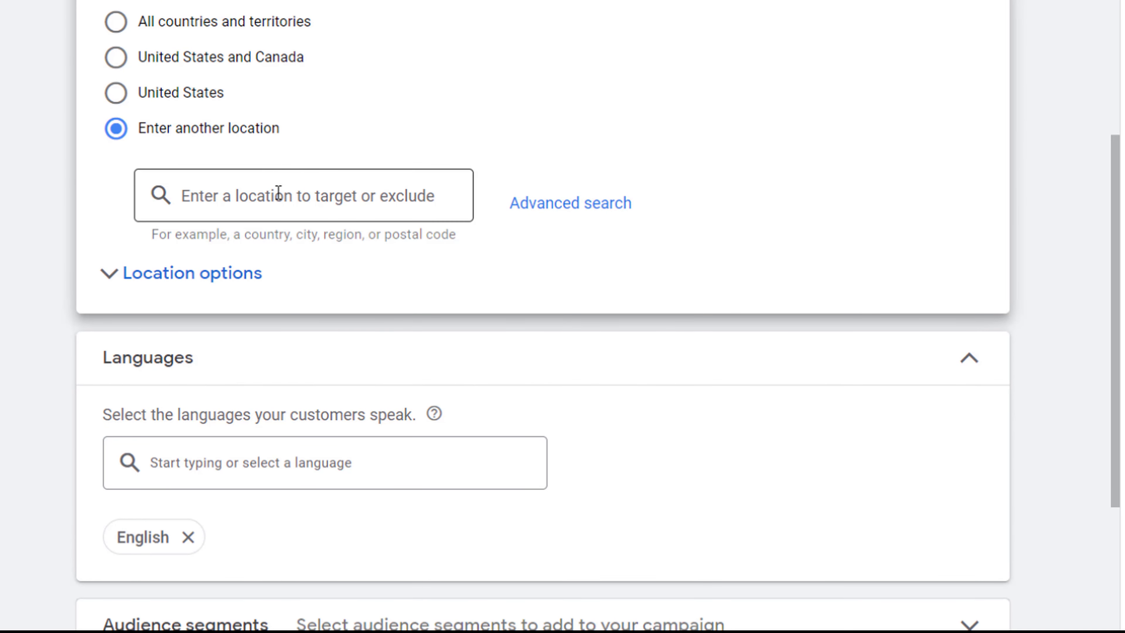
Search the locations for "united" and add the United Kingdom as a targeted country
click(244, 195)
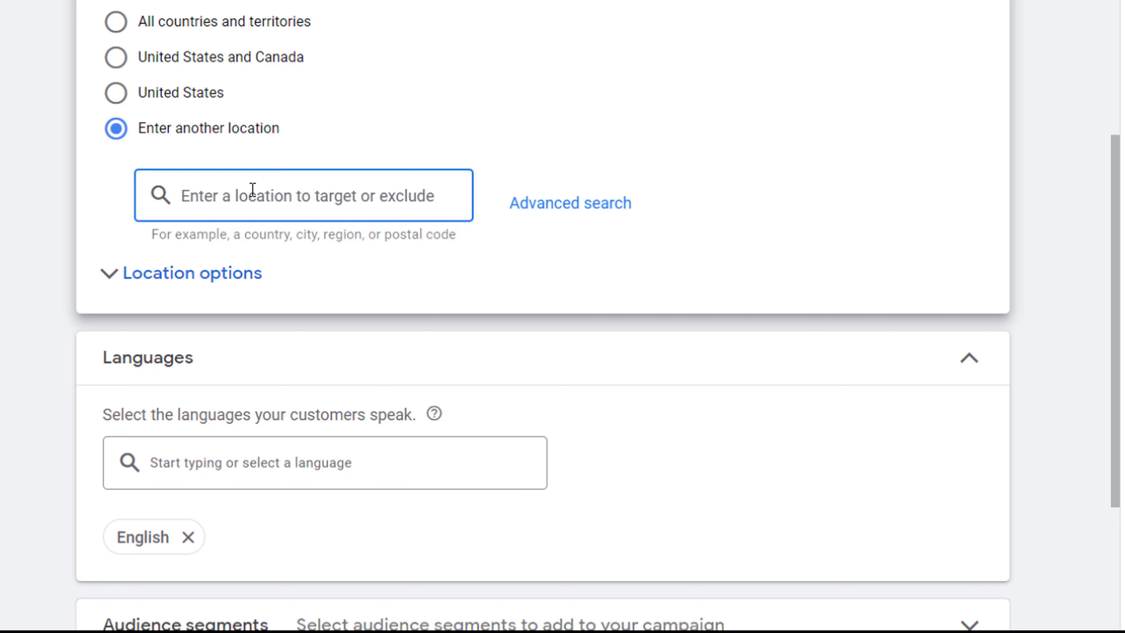
text(uni)
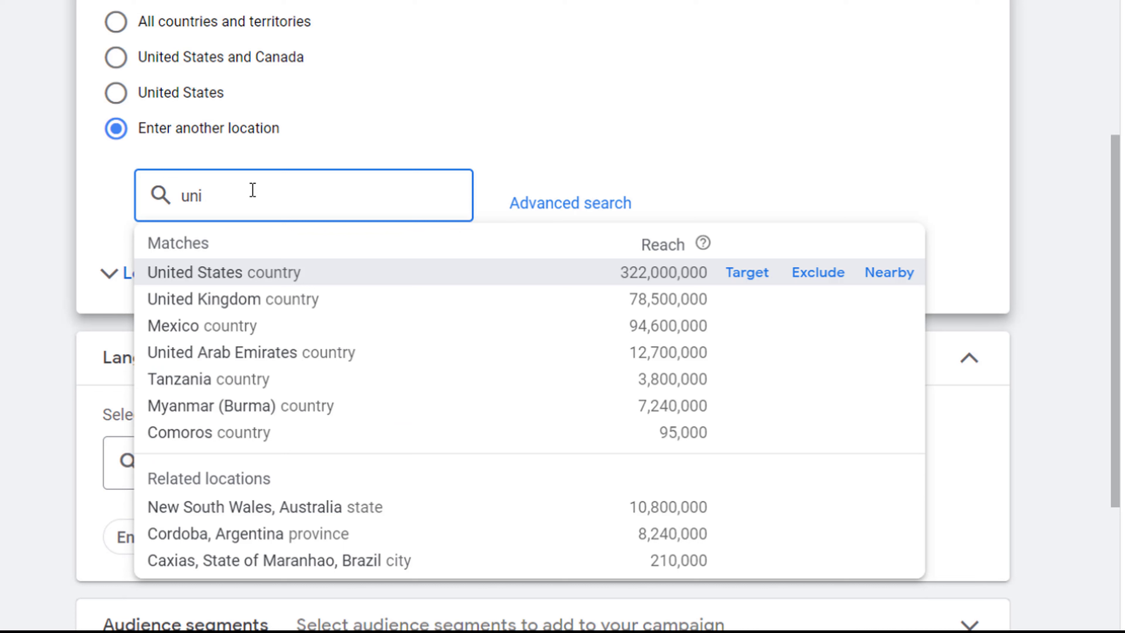
text(ted)
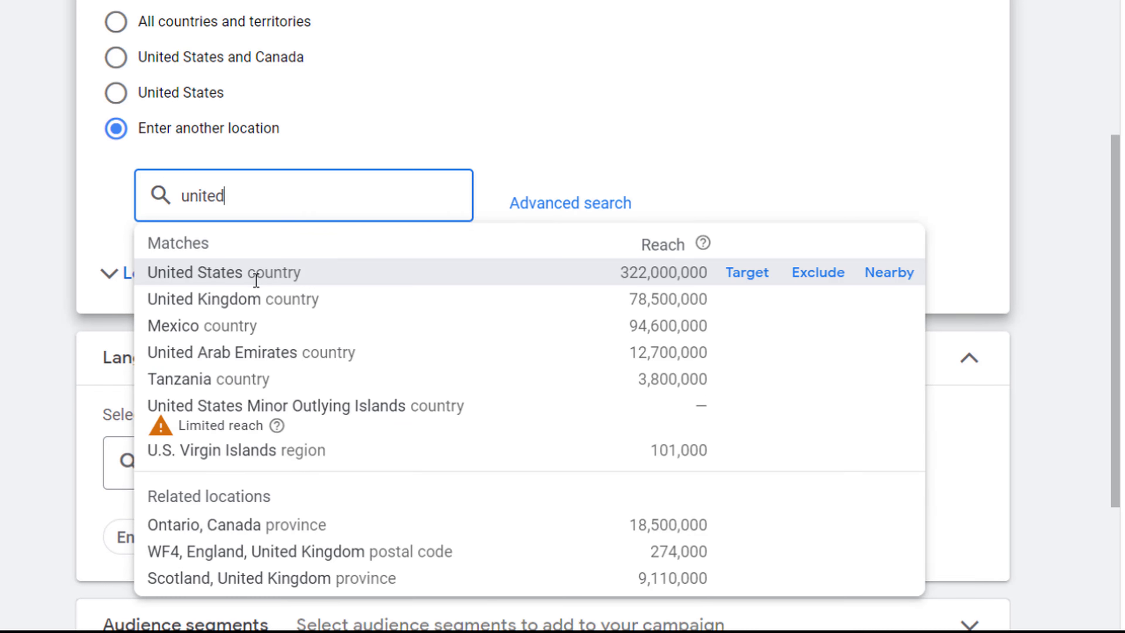
click(256, 299)
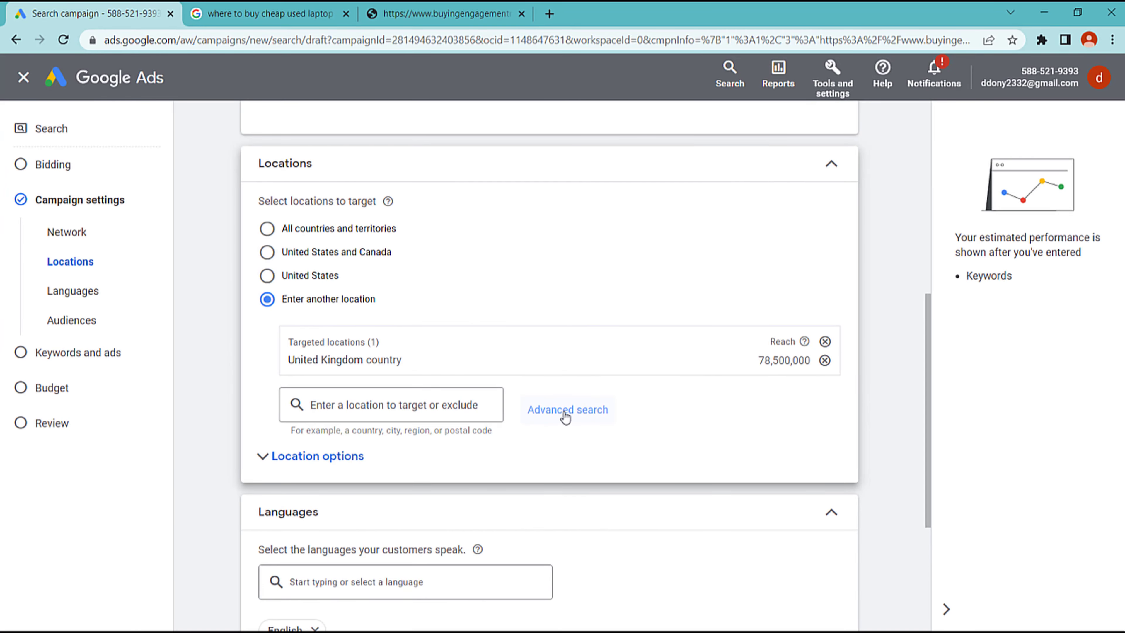
Open the advanced location search and switch it from location to radius targeting
click(566, 414)
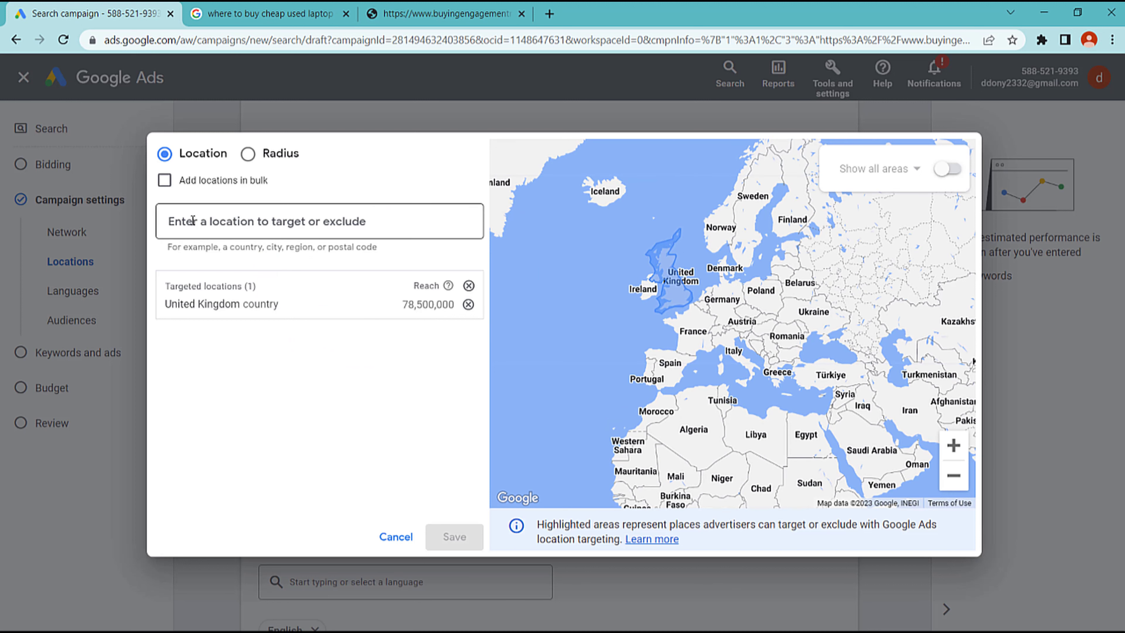
click(191, 221)
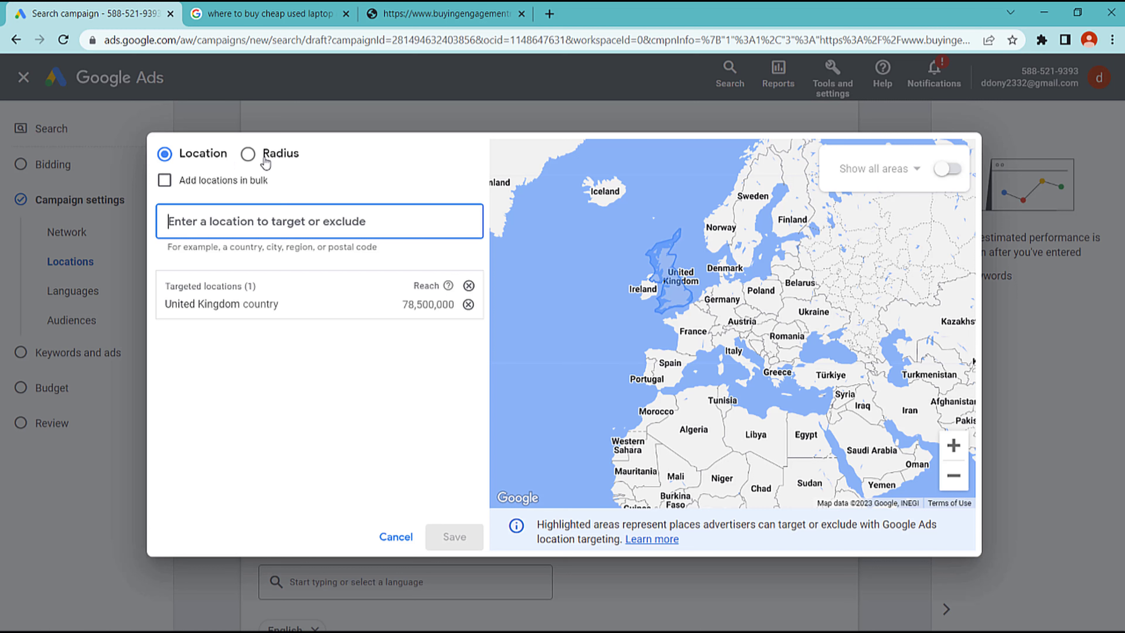
click(247, 155)
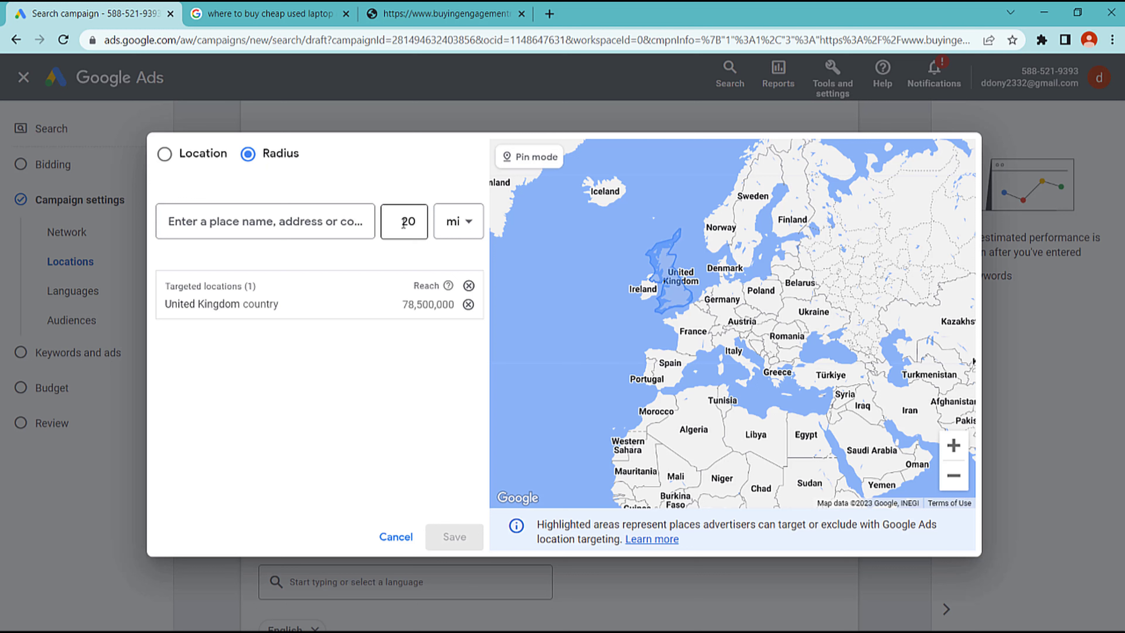
Try targeting a 20-mile radius around London, UK, and discard the radius selection
click(315, 222)
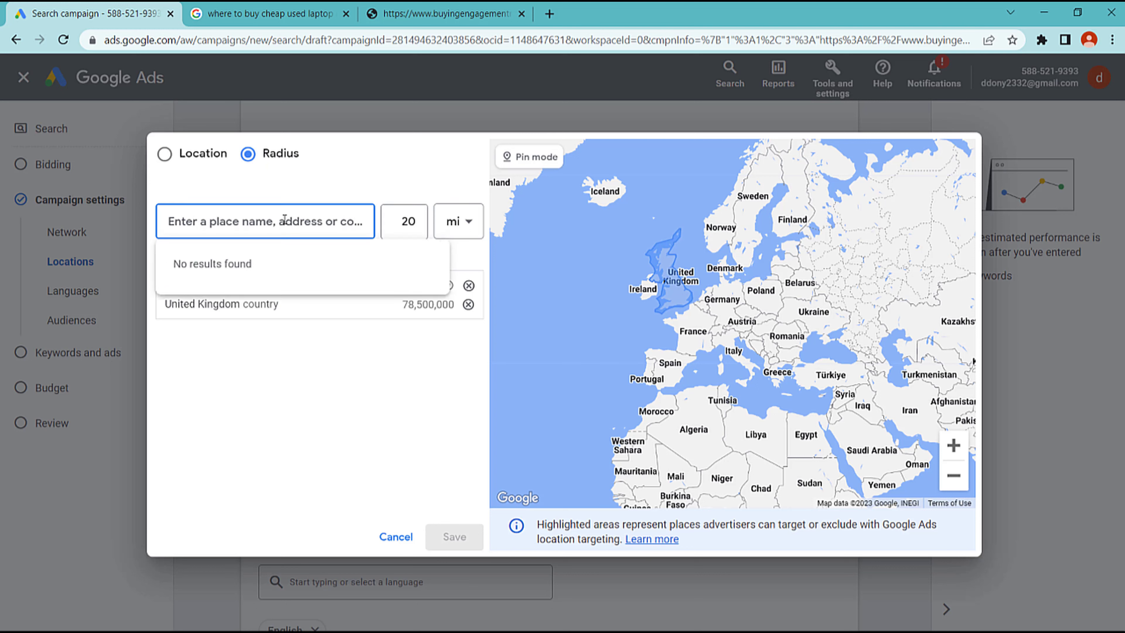
text(london)
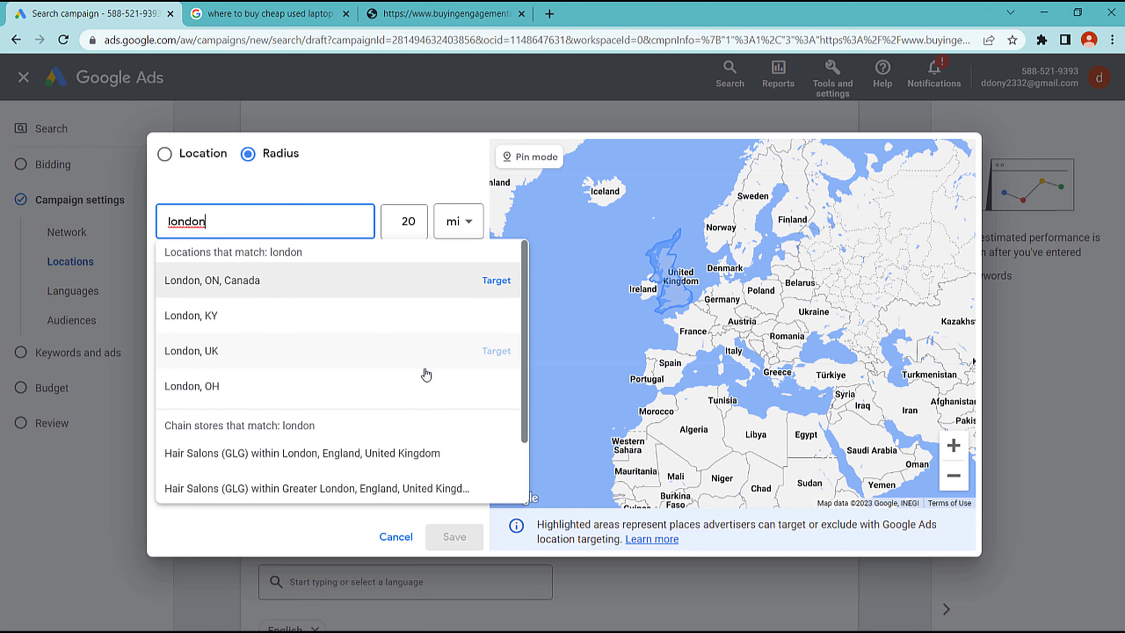
click(215, 355)
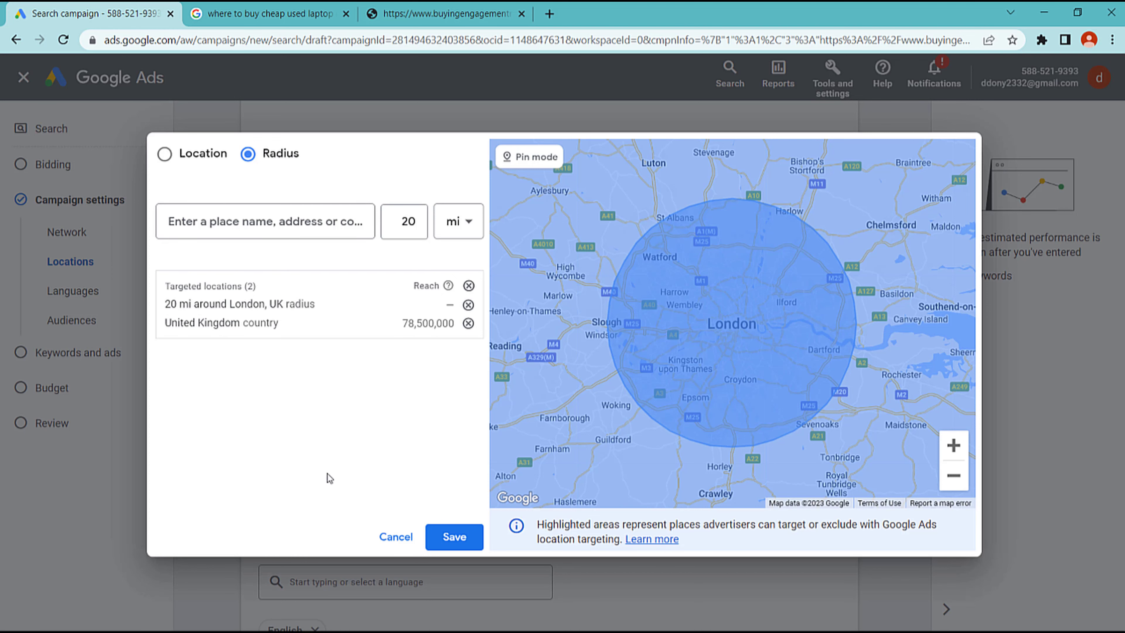
click(395, 536)
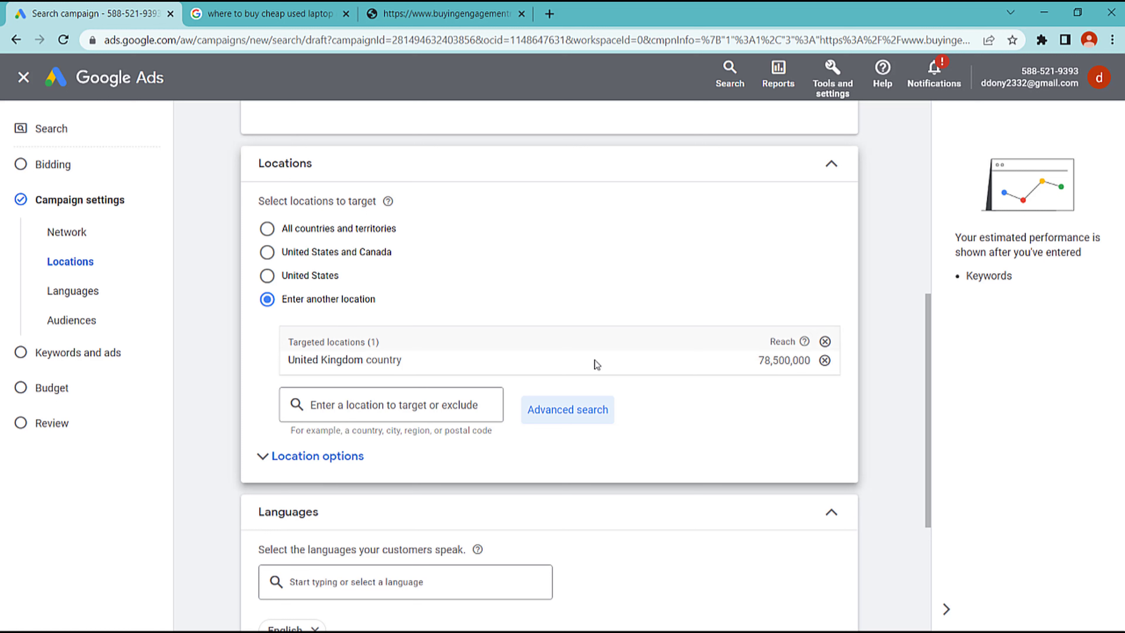
Target the United States and limit the location options to people present or regularly in the targeted locations
click(267, 277)
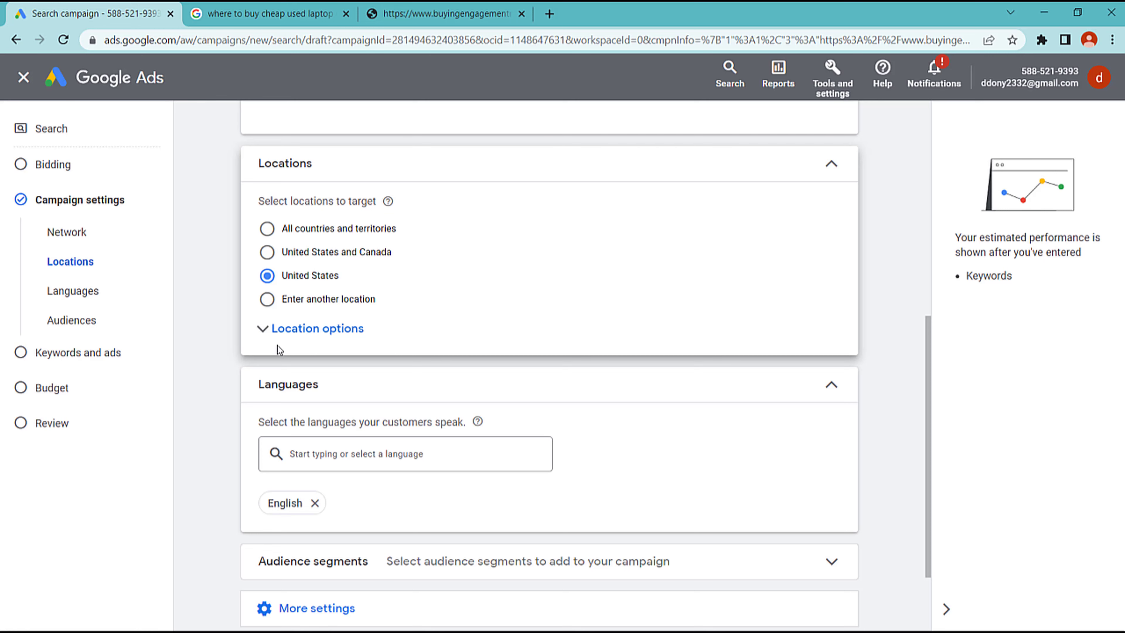
click(264, 329)
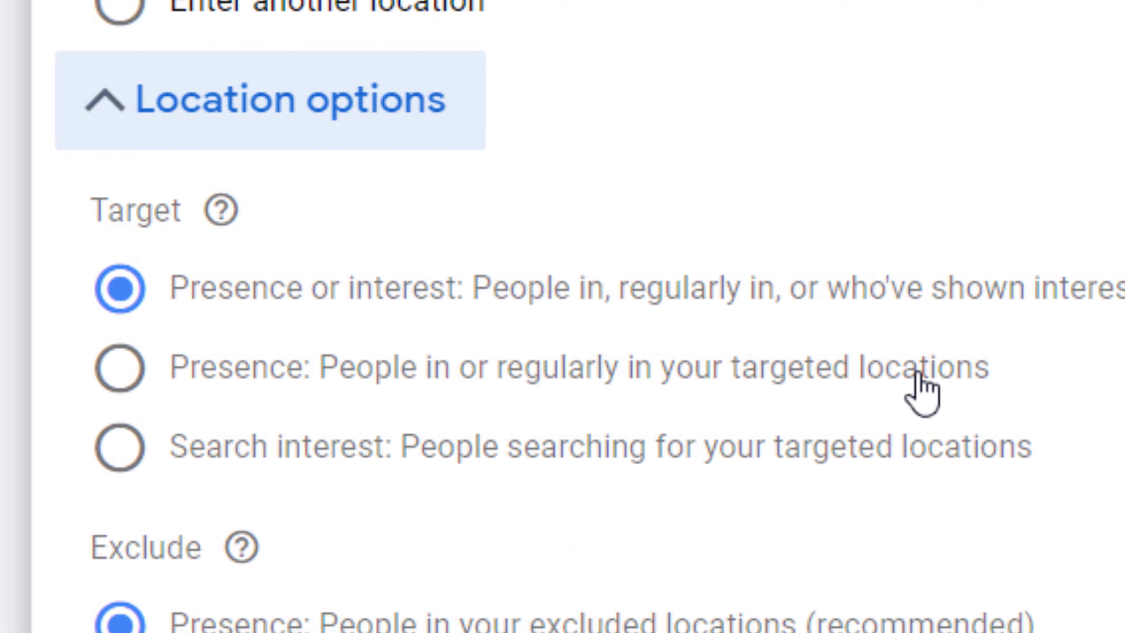
click(127, 374)
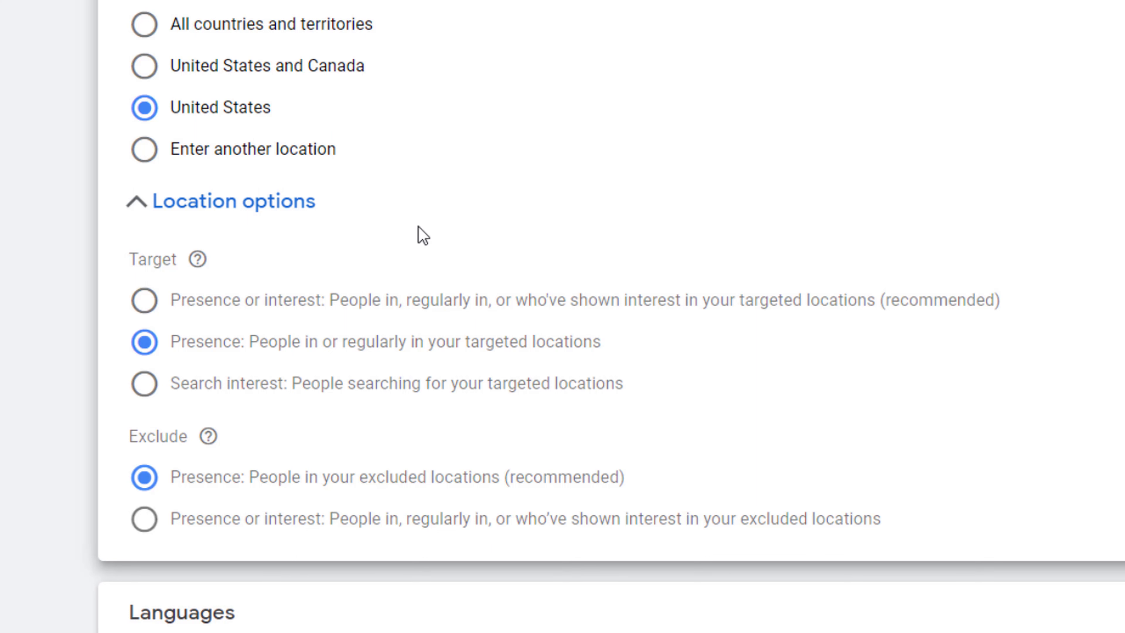
Examine the audience segments section and its targeting settings, and collapse the section
scroll(603, 181, down, 5)
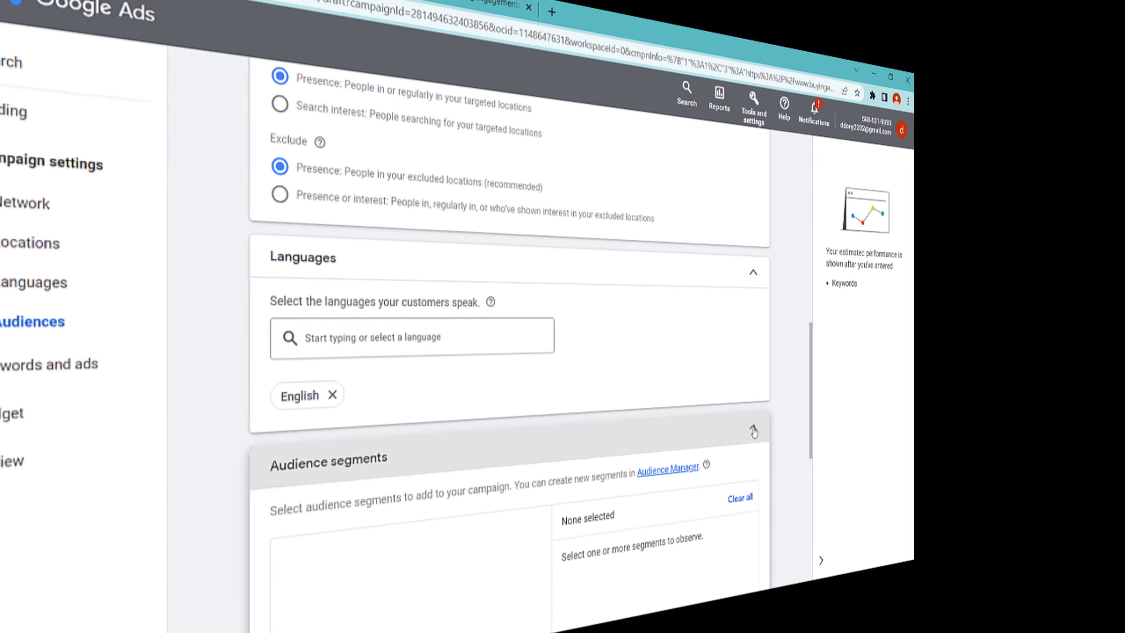
scroll(521, 451, down, 5)
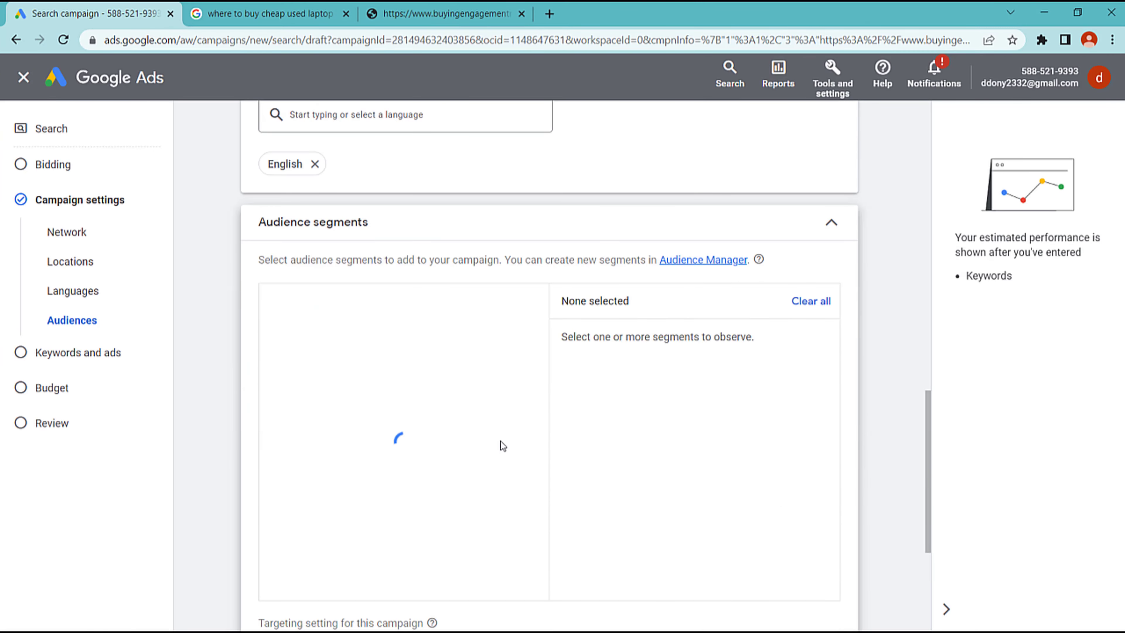
scroll(436, 330, down, 3)
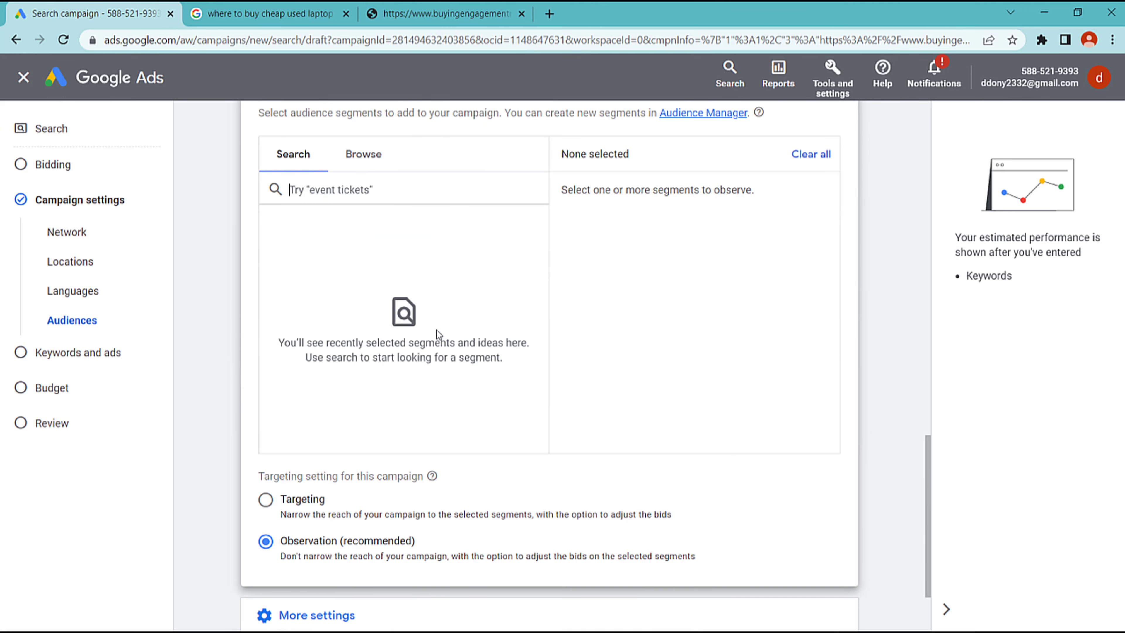
scroll(437, 330, up, 2)
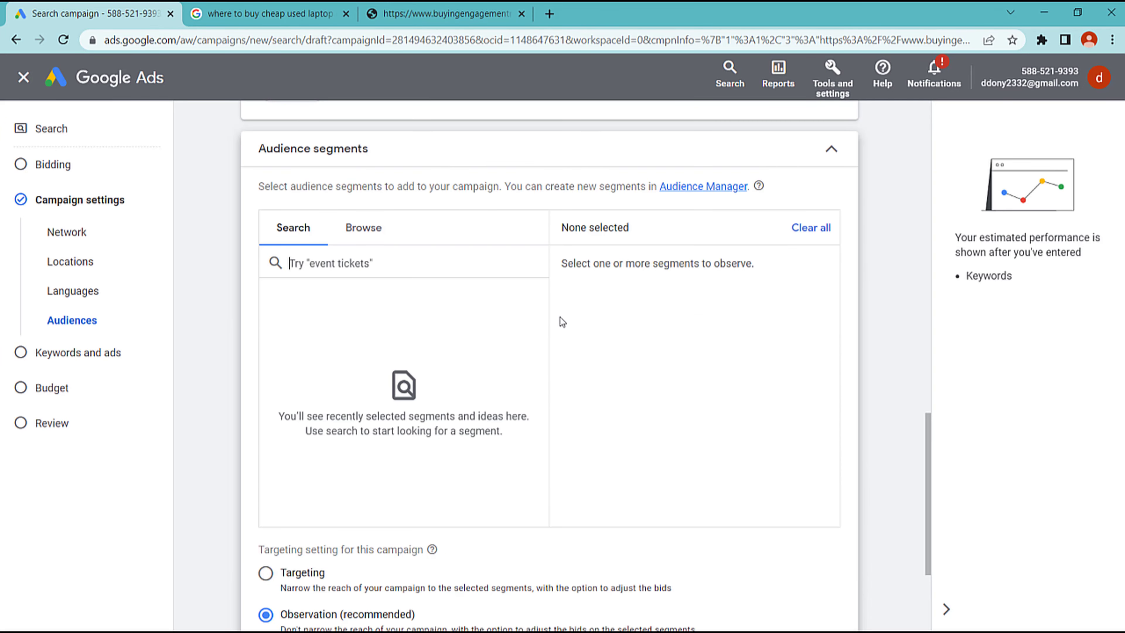
scroll(560, 316, up, 2)
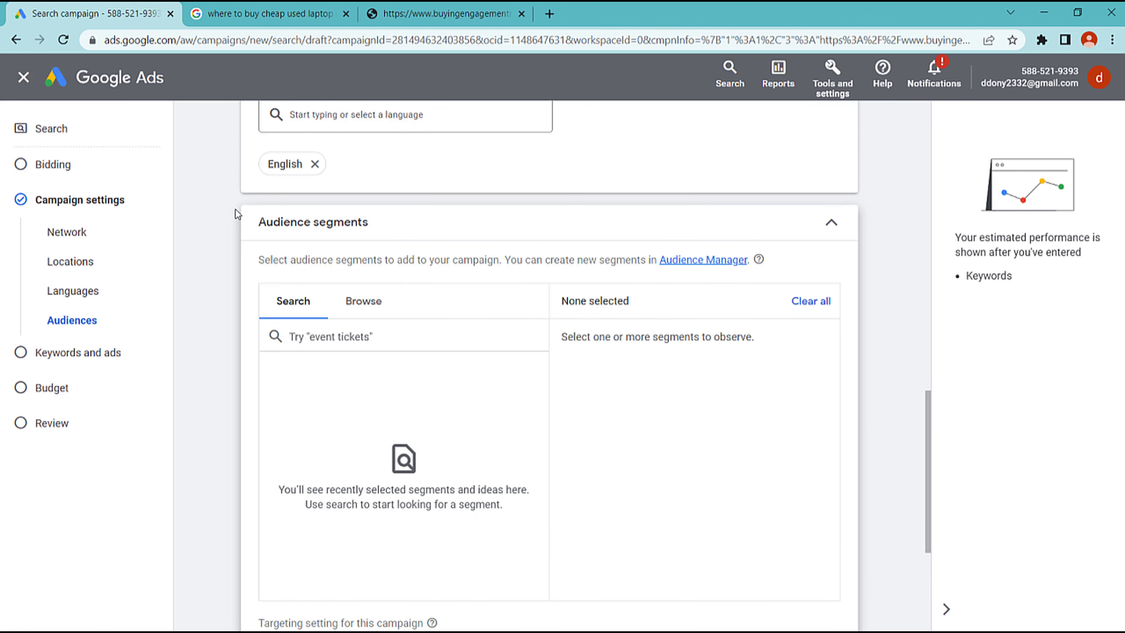
scroll(545, 326, down, 7)
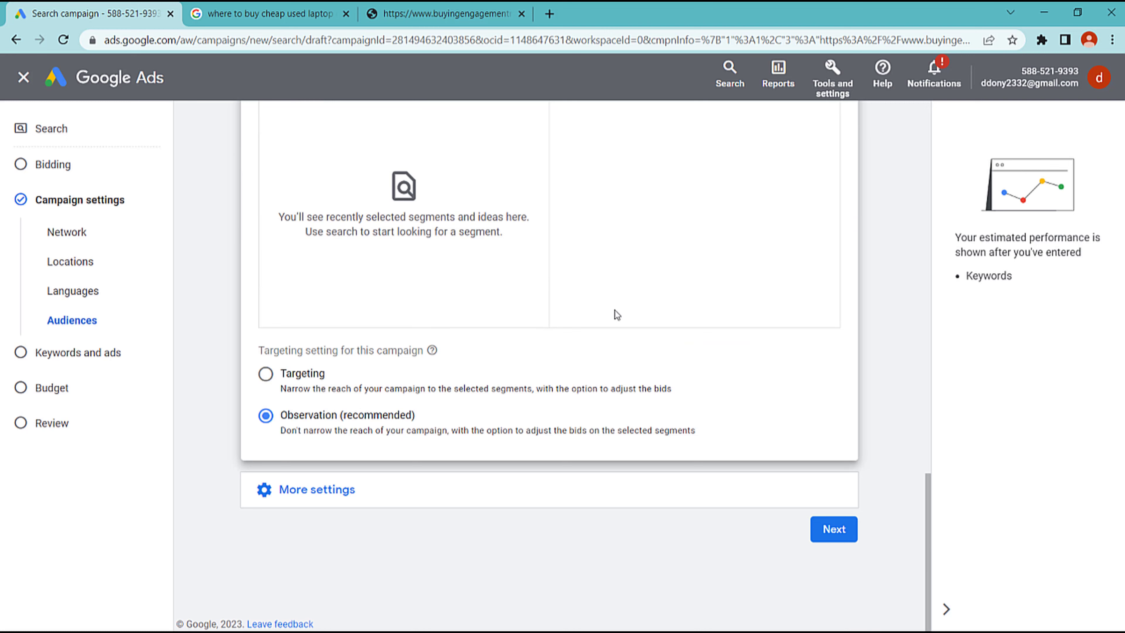
scroll(615, 309, up, 4)
scroll(783, 214, up, 4)
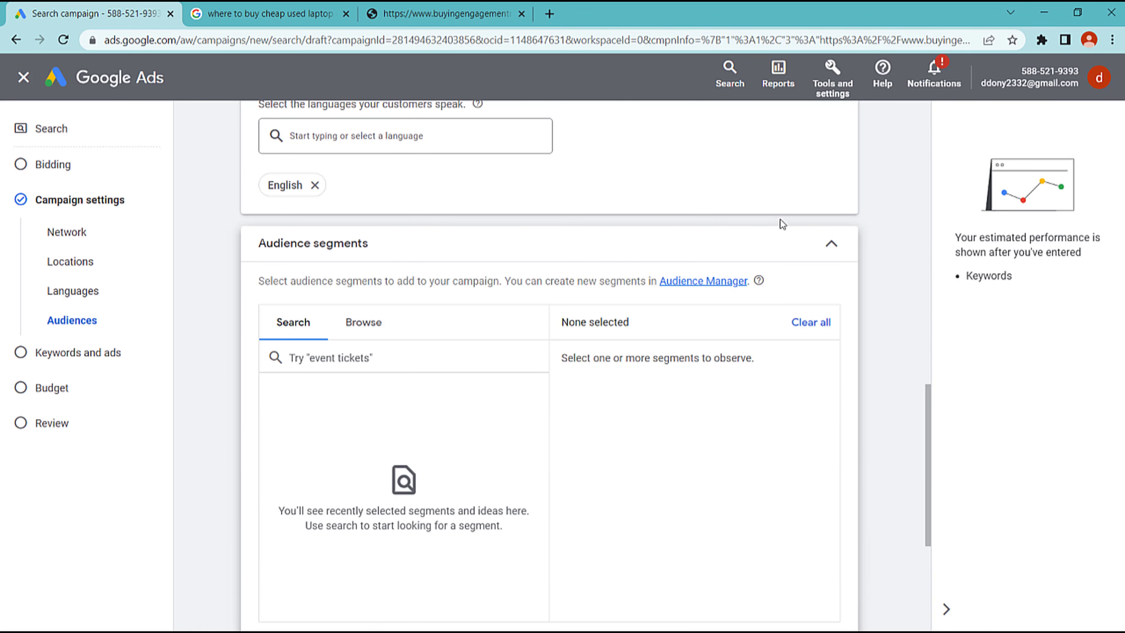
click(830, 247)
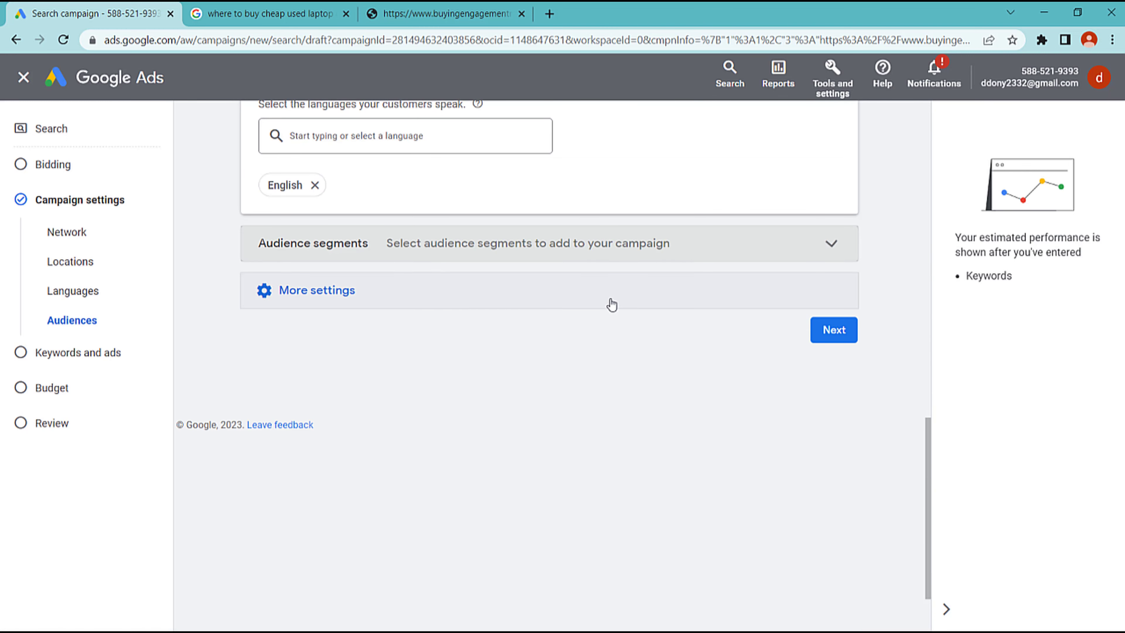
Expand the ad rotation options and set the campaign's end date to Feb 14, 2023
click(328, 296)
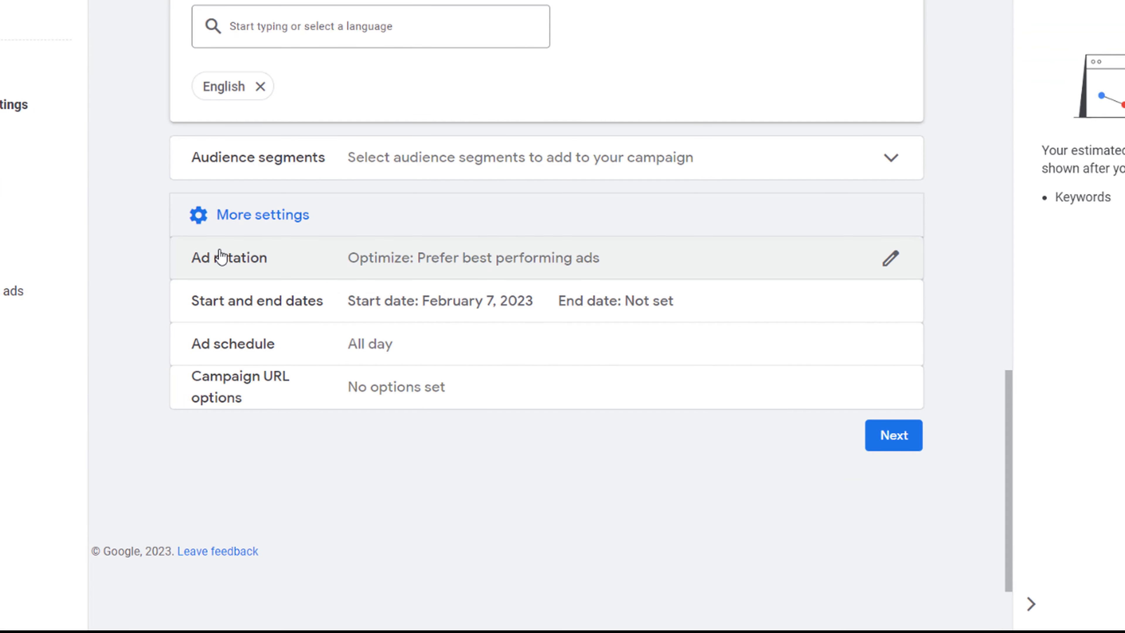
click(387, 265)
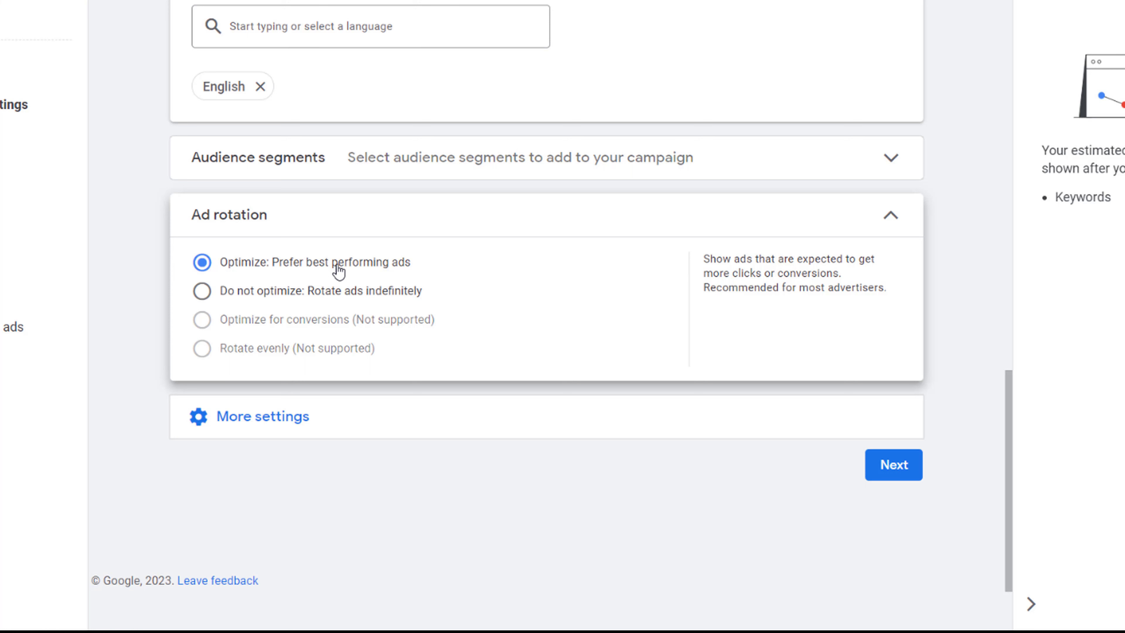
click(485, 420)
scroll(210, 352, down, 3)
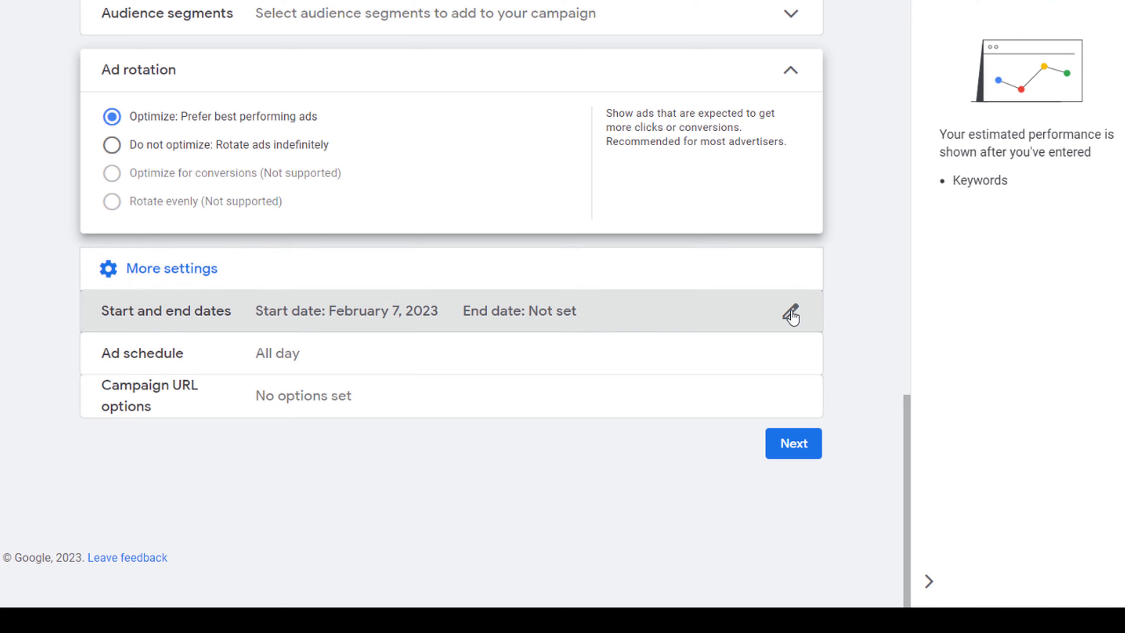
click(792, 313)
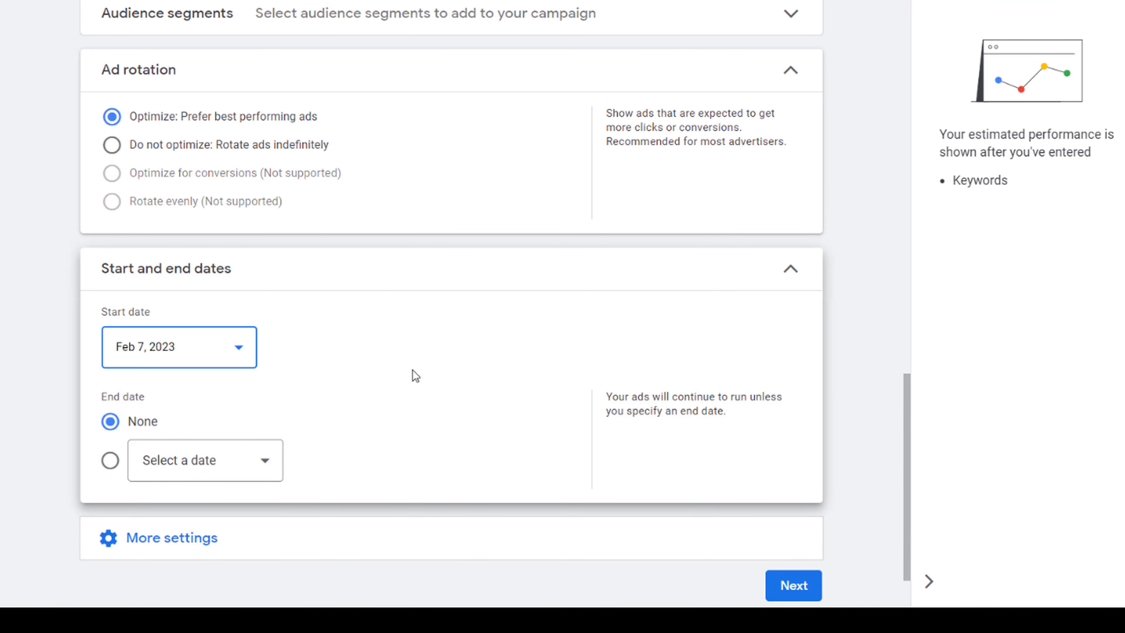
scroll(414, 377, down, 2)
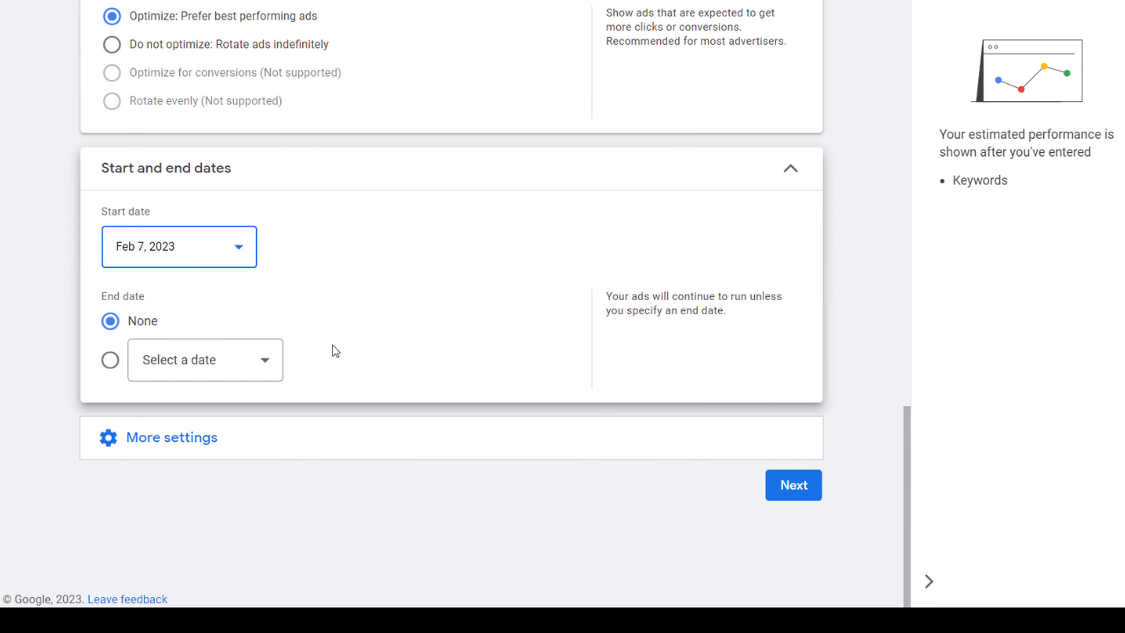
click(110, 361)
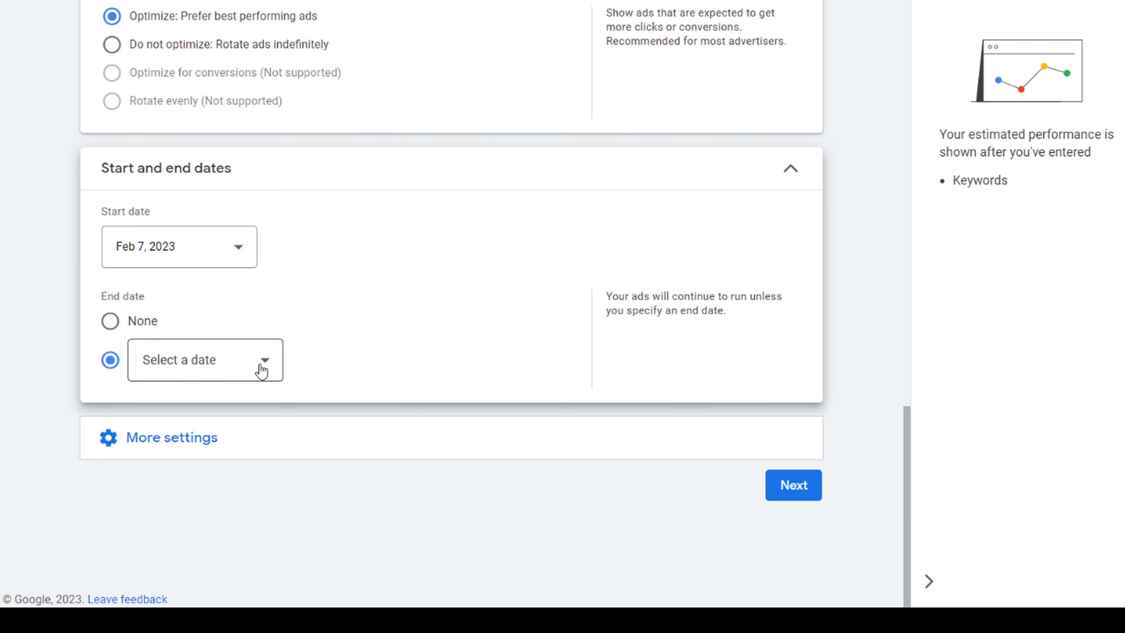
click(271, 368)
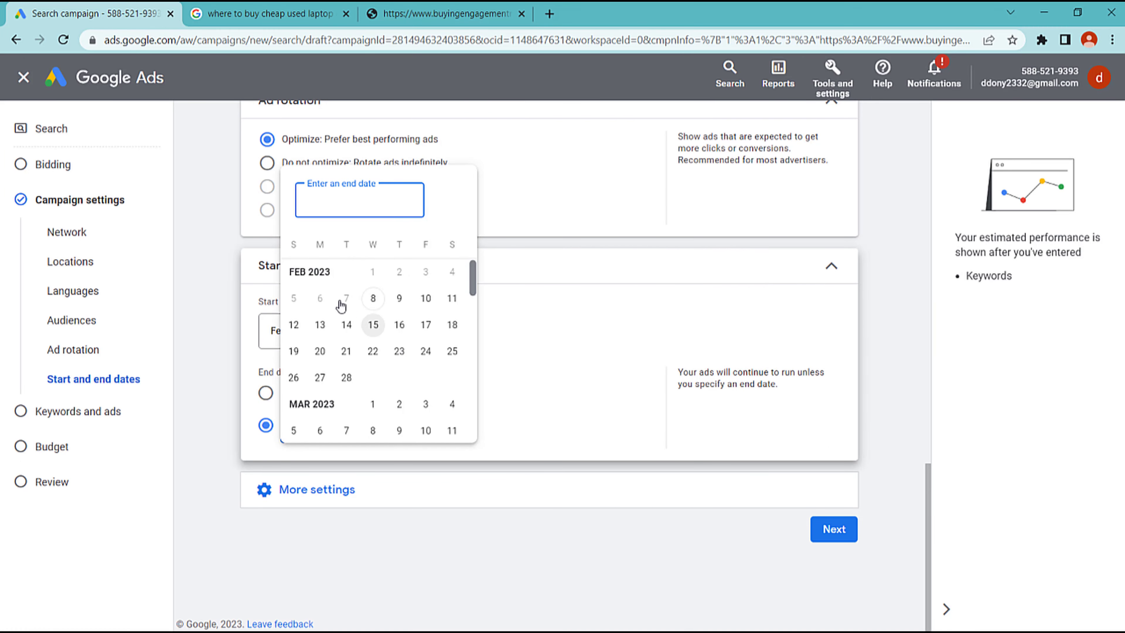
click(345, 328)
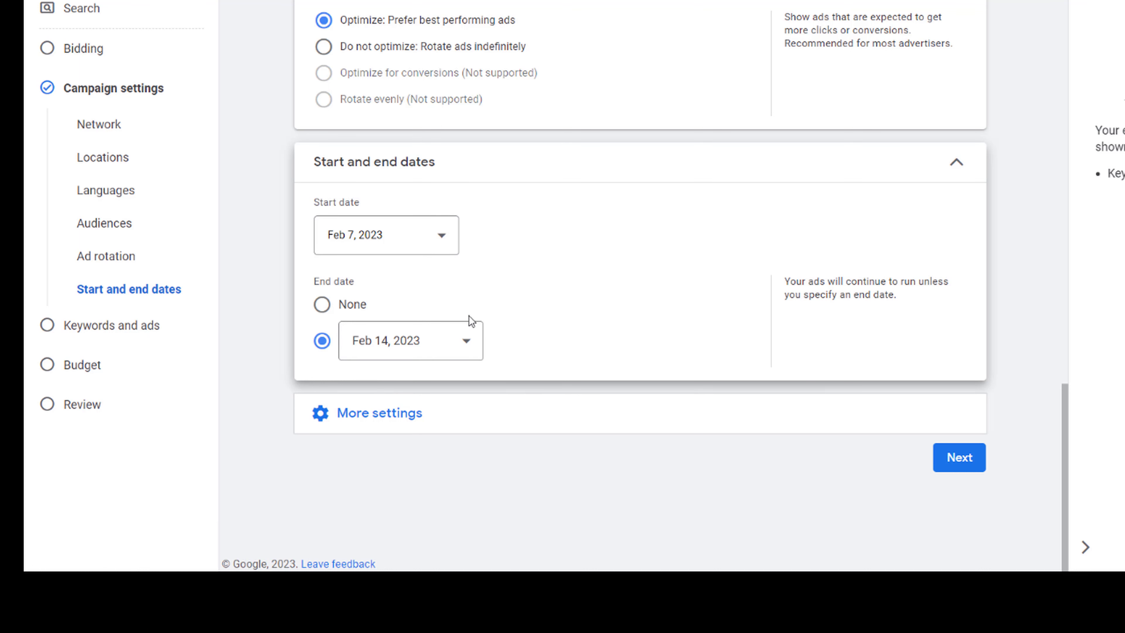
Set the ad schedule to run on all days from 08:00 to 18:00
click(497, 421)
scroll(596, 283, down, 2)
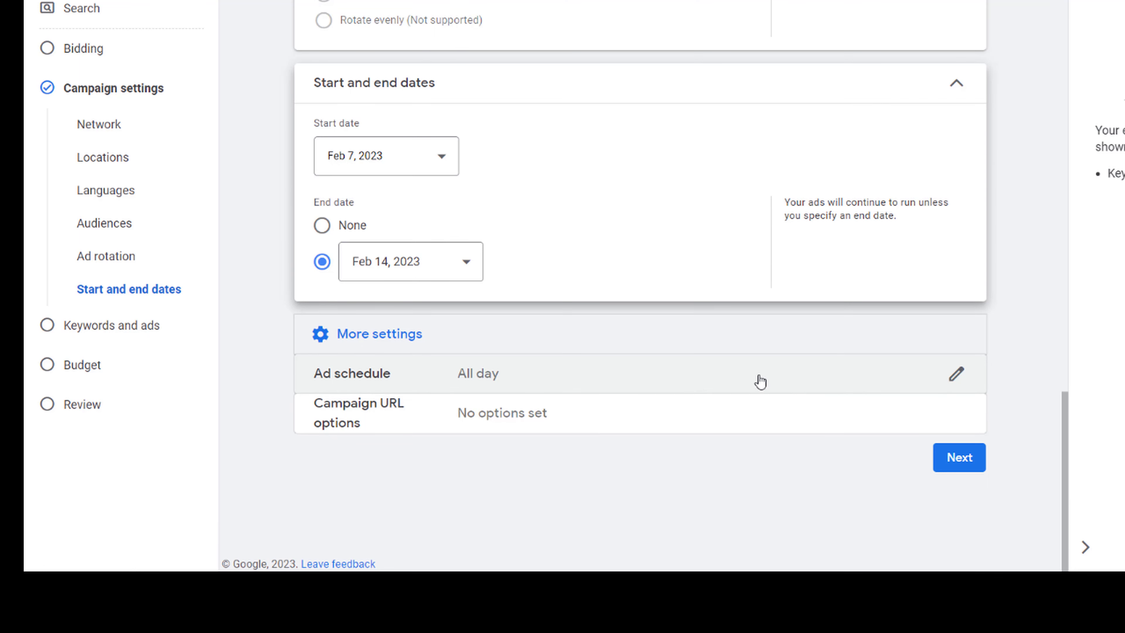
click(568, 376)
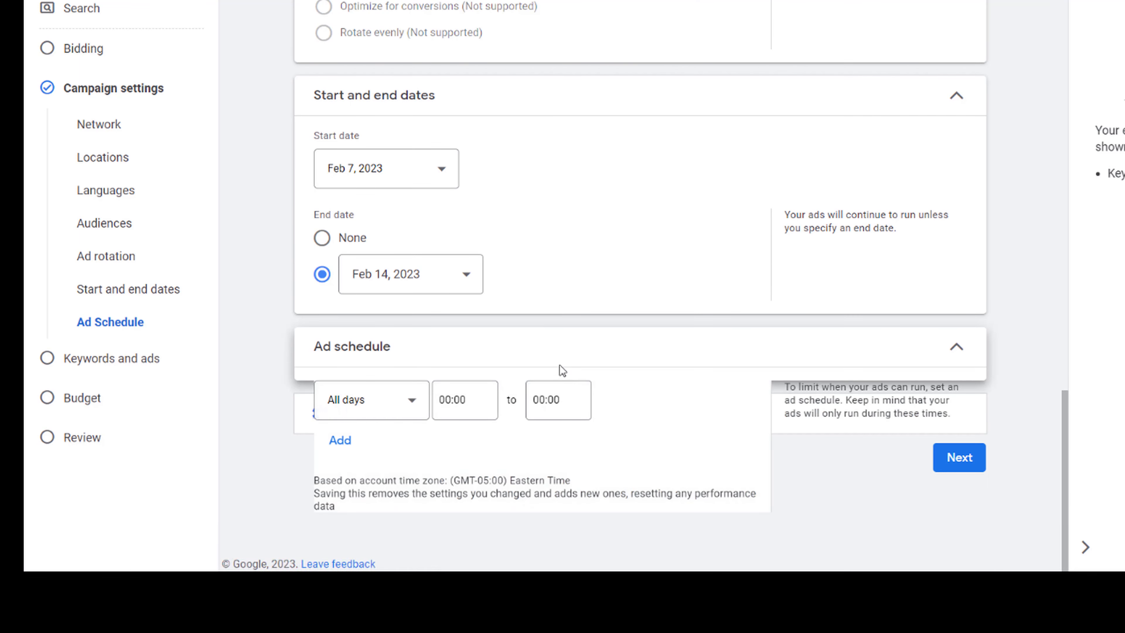
click(471, 400)
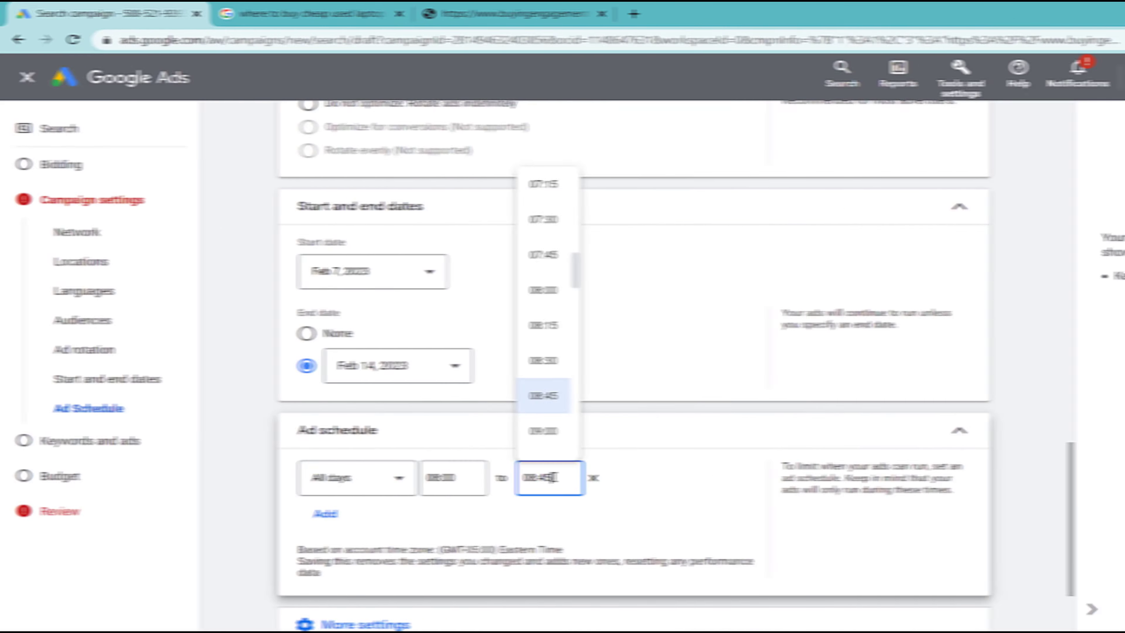
scroll(488, 386, down, 5)
scroll(487, 385, down, 10)
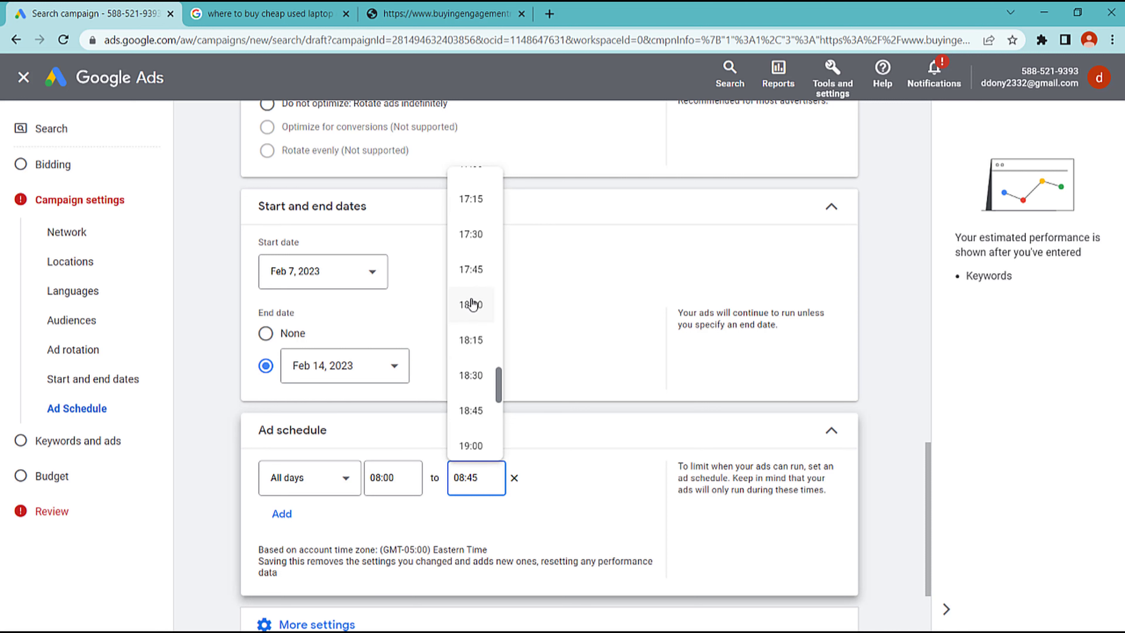
click(472, 304)
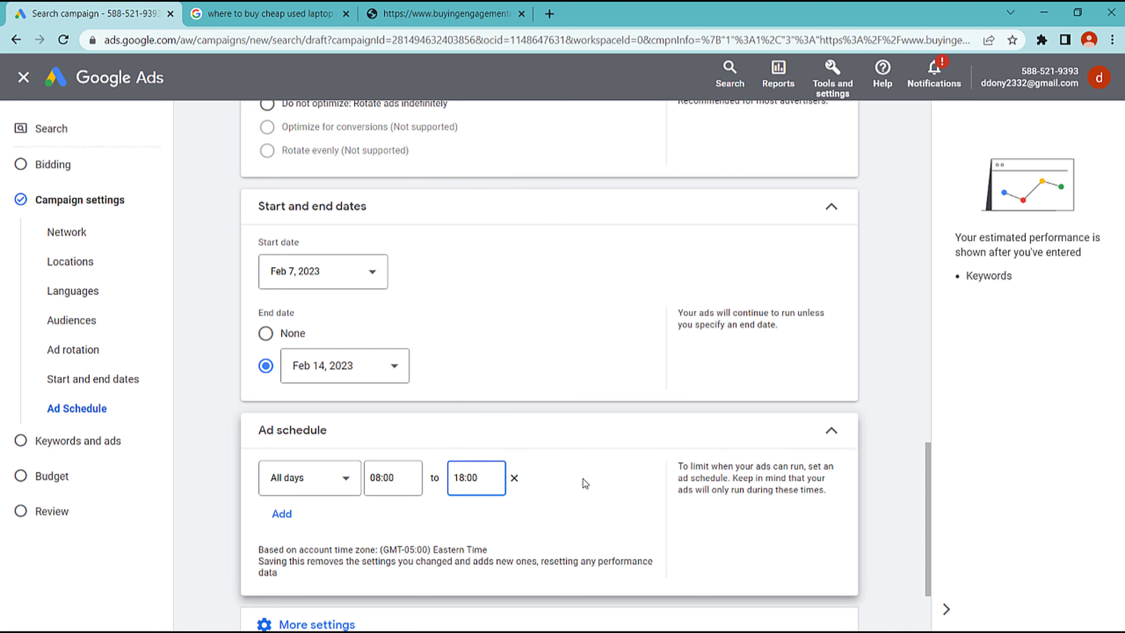
Review the configured and remaining additional campaign settings, and proceed to the keywords and ads stage
scroll(583, 479, down, 3)
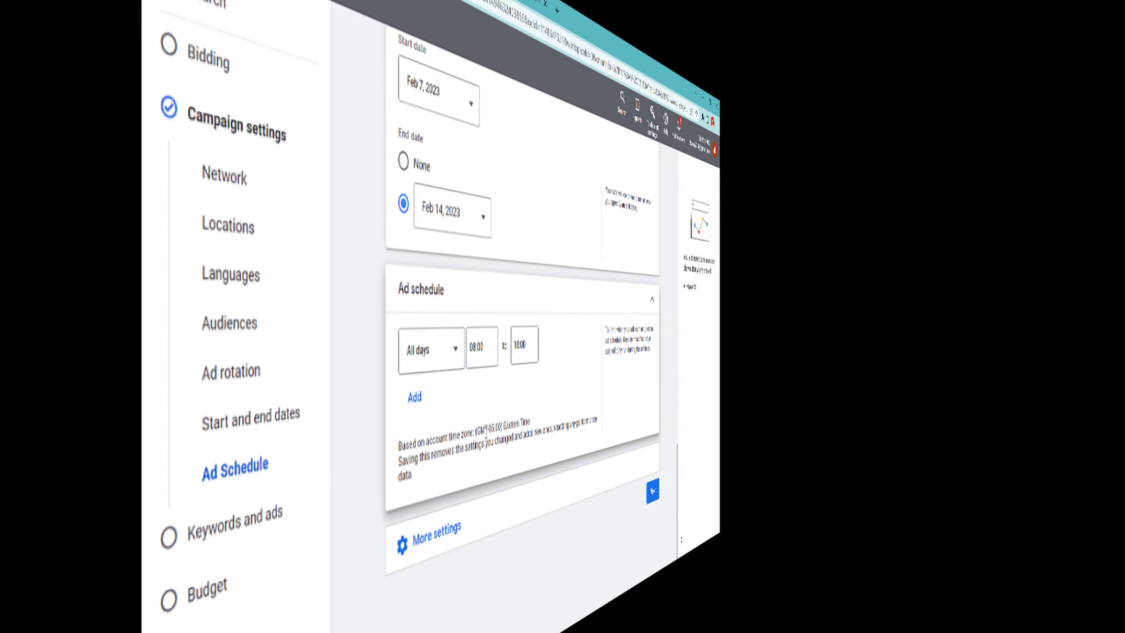
scroll(529, 378, up, 5)
scroll(528, 382, down, 4)
scroll(528, 382, up, 5)
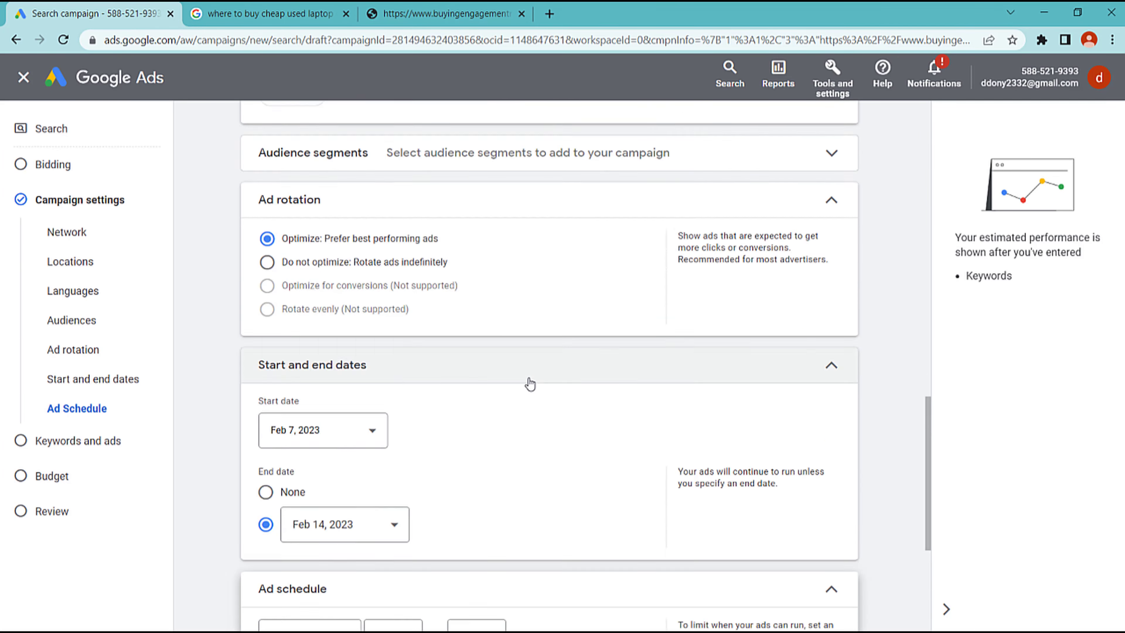
scroll(529, 378, down, 8)
click(351, 491)
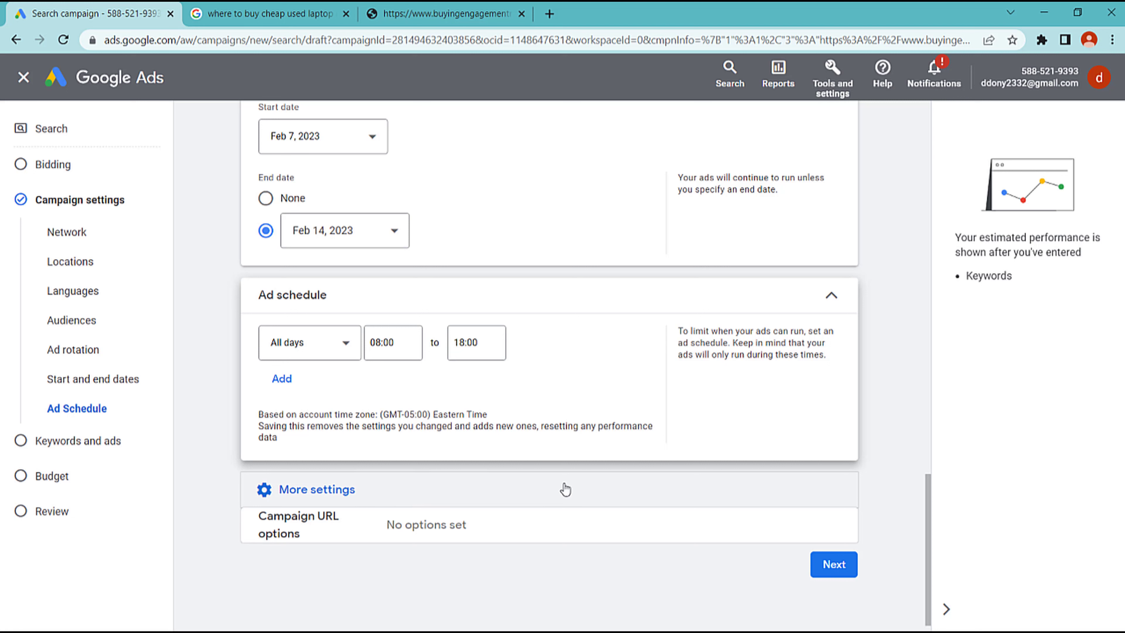
click(832, 568)
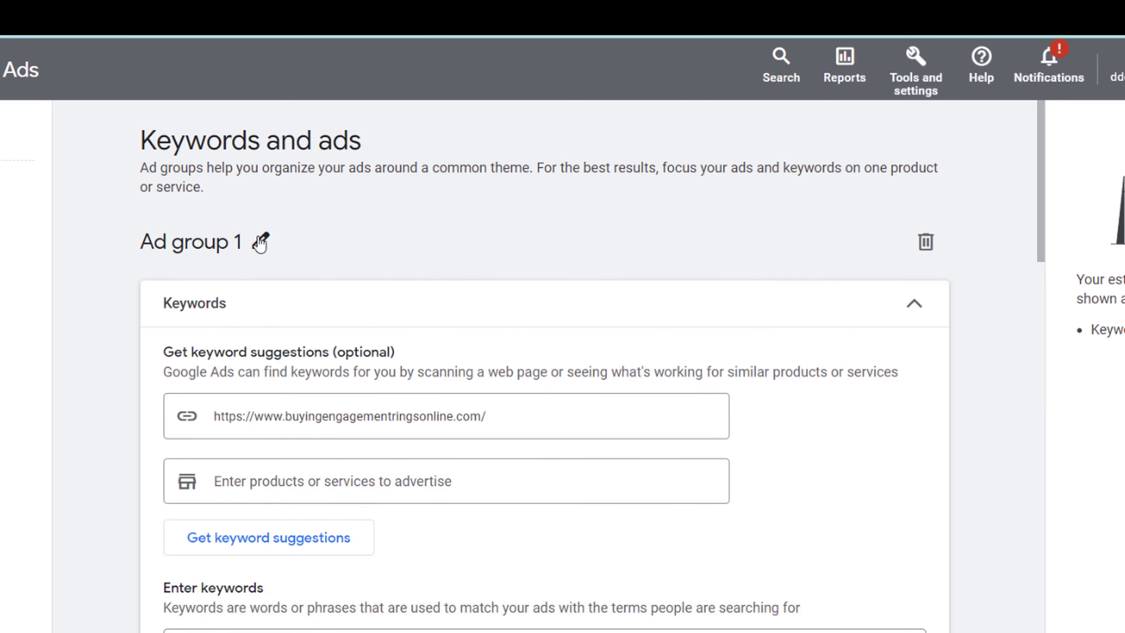
Try to rename the ad group to "enggament rings online"
click(262, 243)
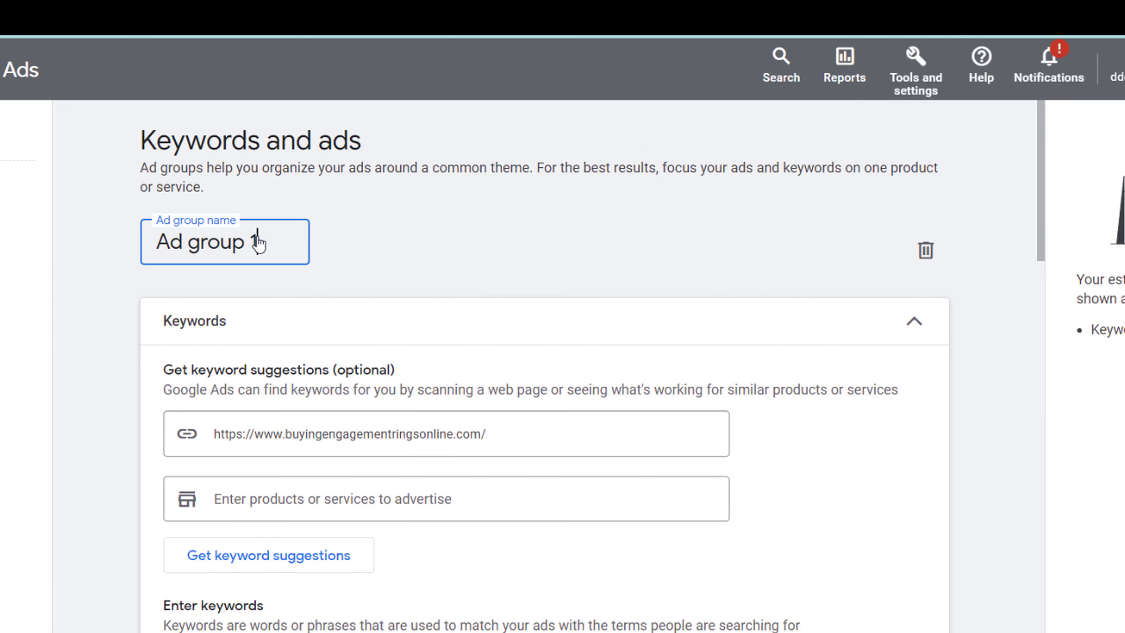
drag(278, 241, 116, 247)
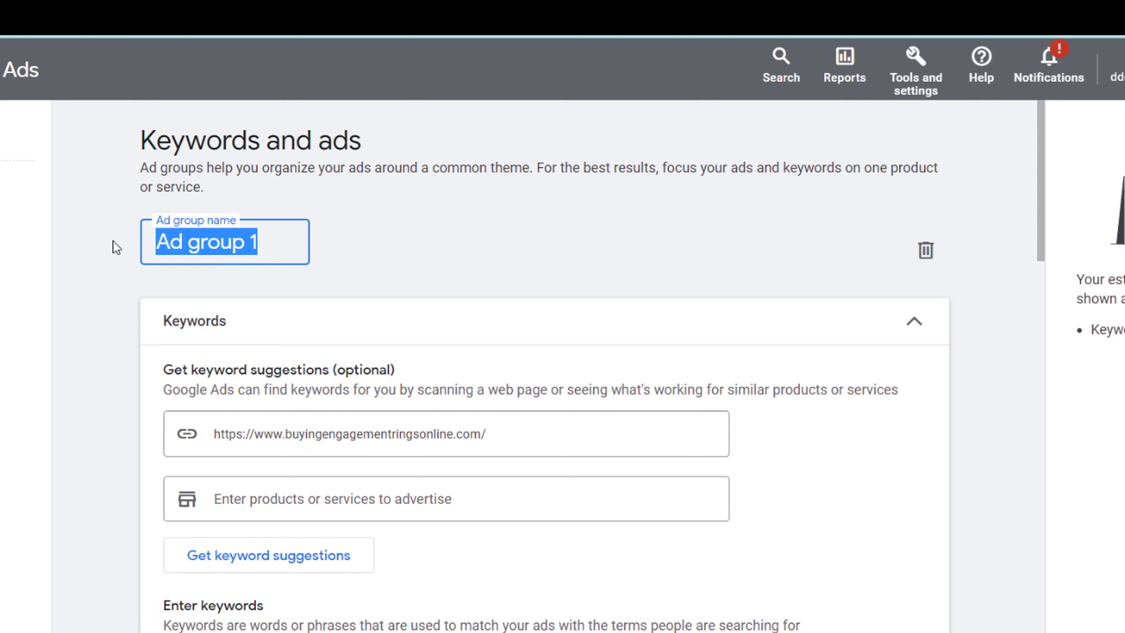
text(engg)
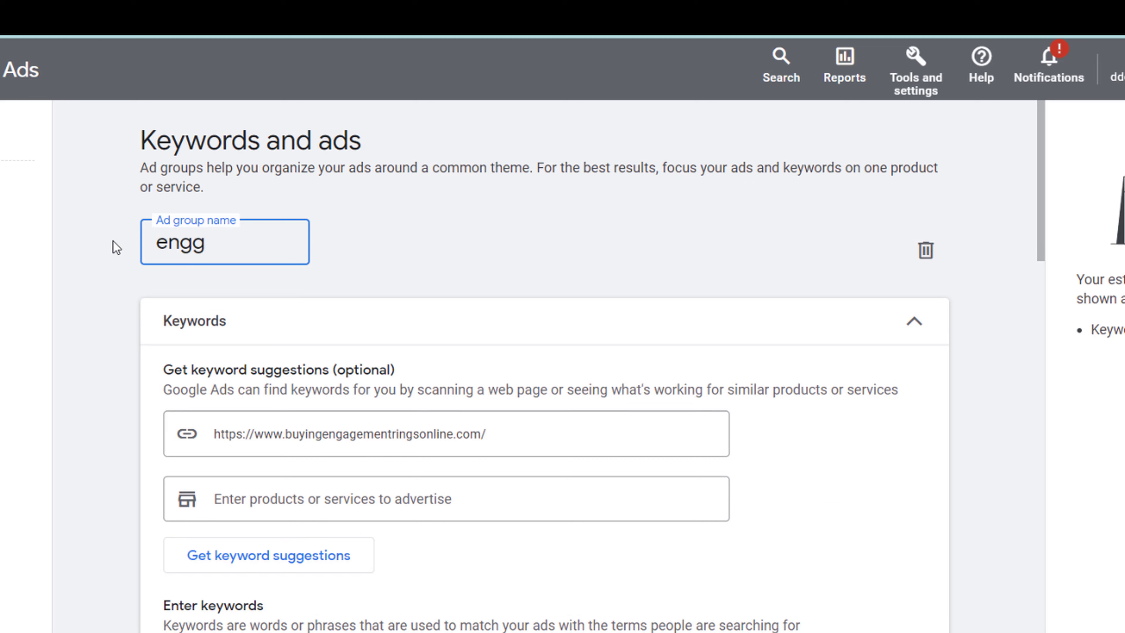
text(ament ring)
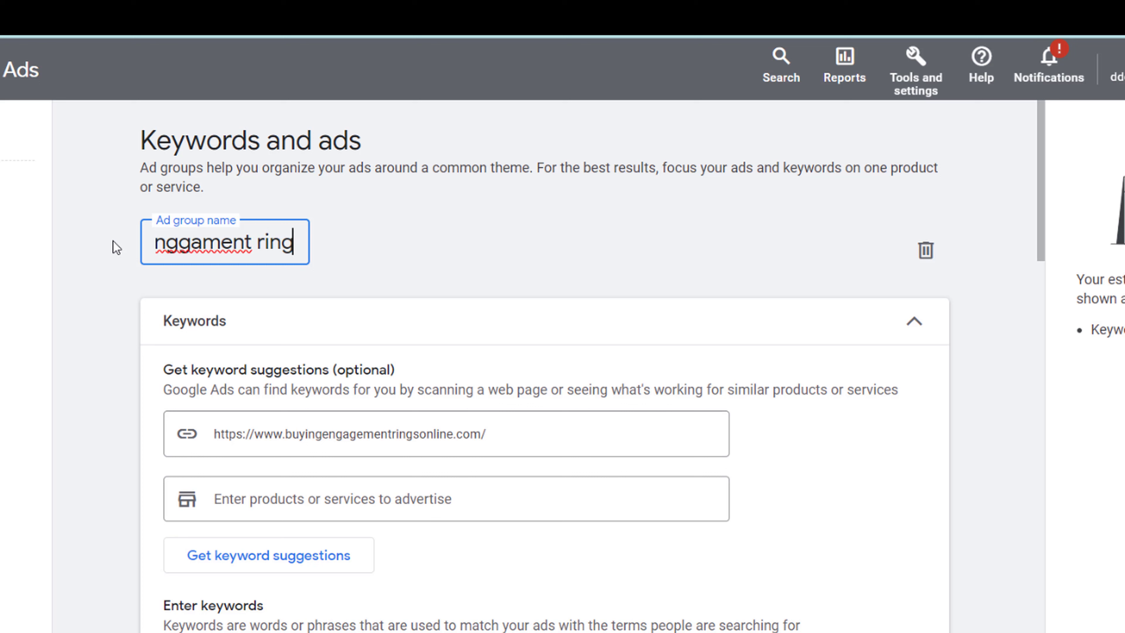
text(s online)
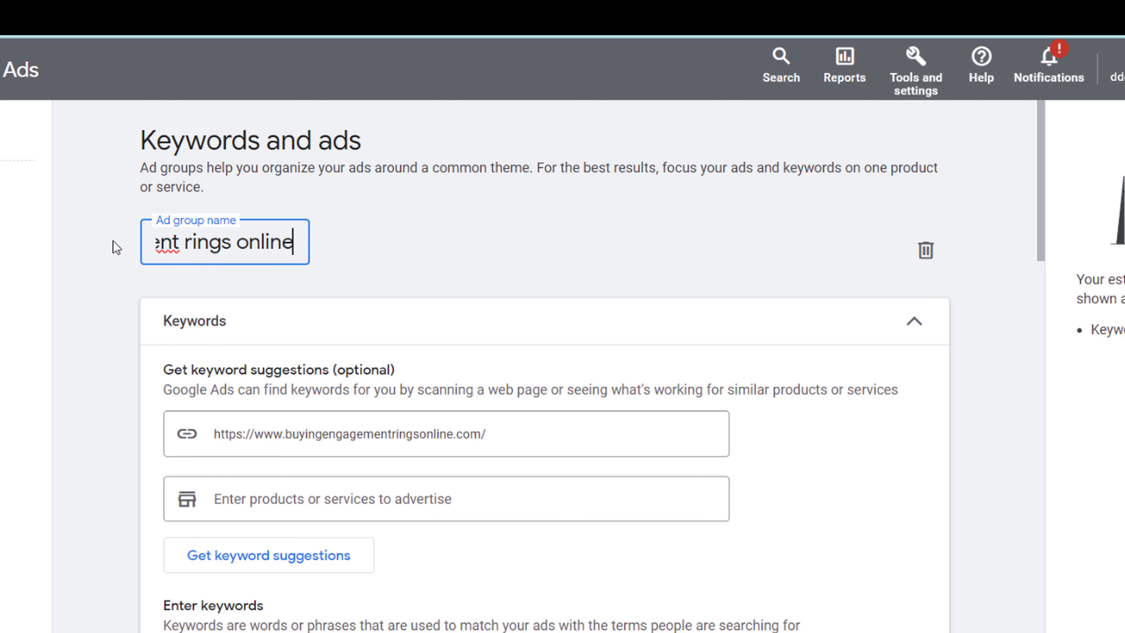
click(419, 257)
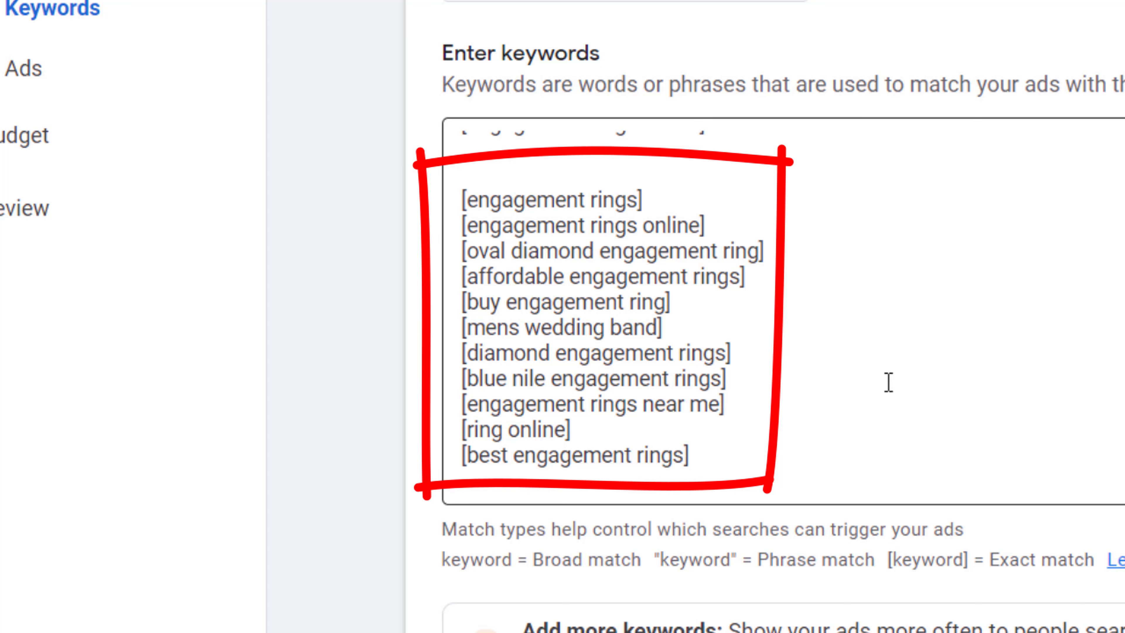
Delete the three sample "engagement rings online" match-type entries and the blank lines above the exact-match keyword list
scroll(888, 382, up, 8)
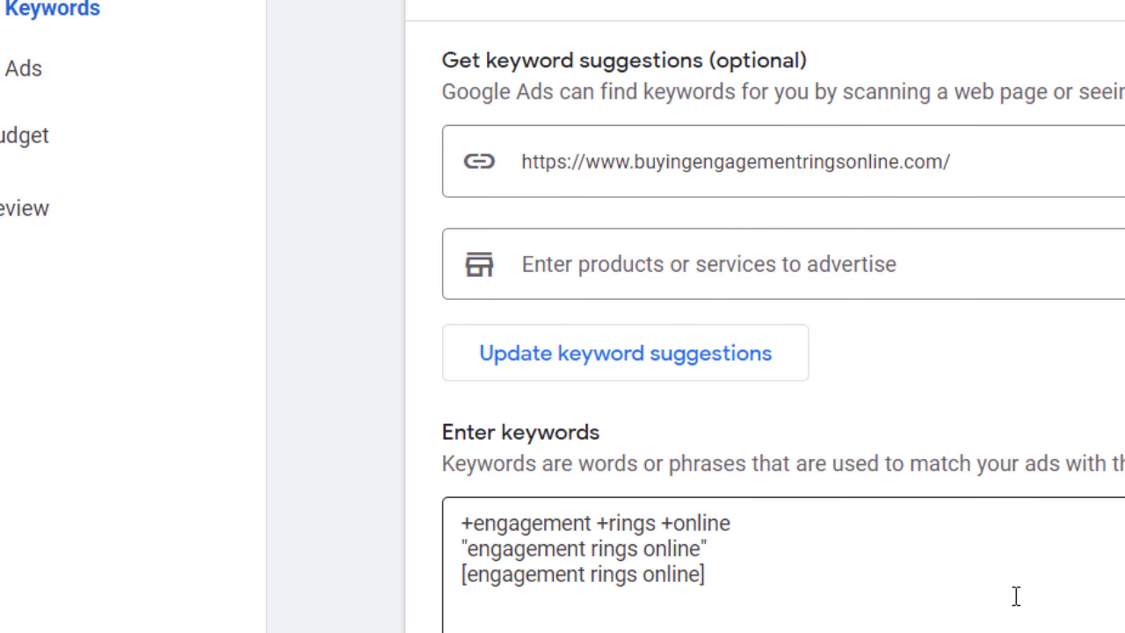
scroll(807, 217, down, 10)
scroll(711, 281, up, 3)
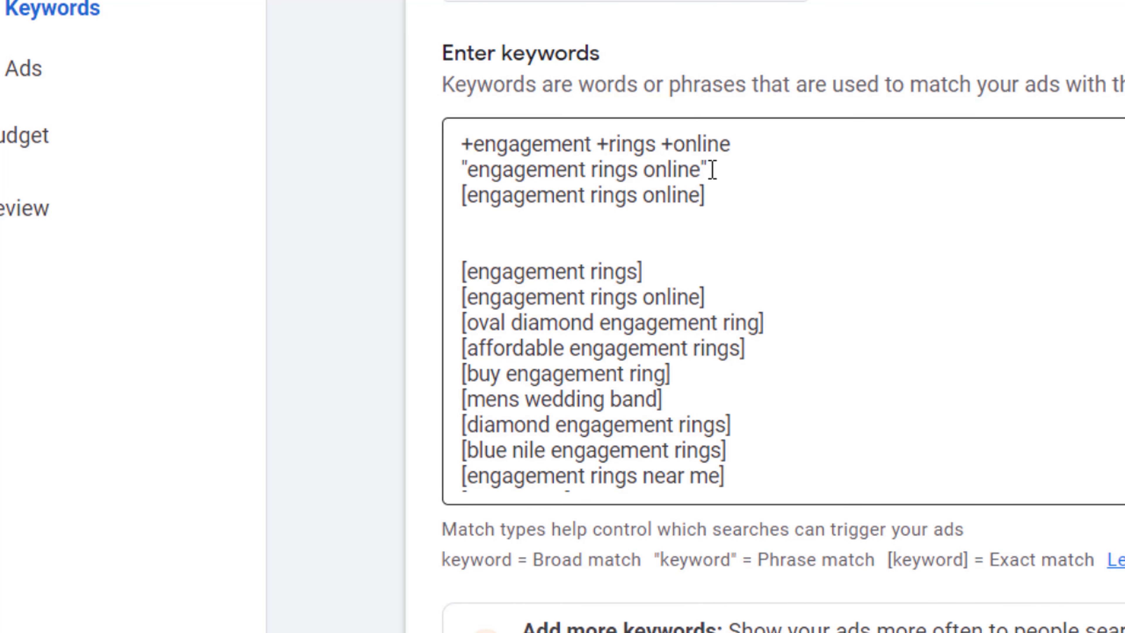
drag(719, 198, 448, 161)
key(BackSpace)
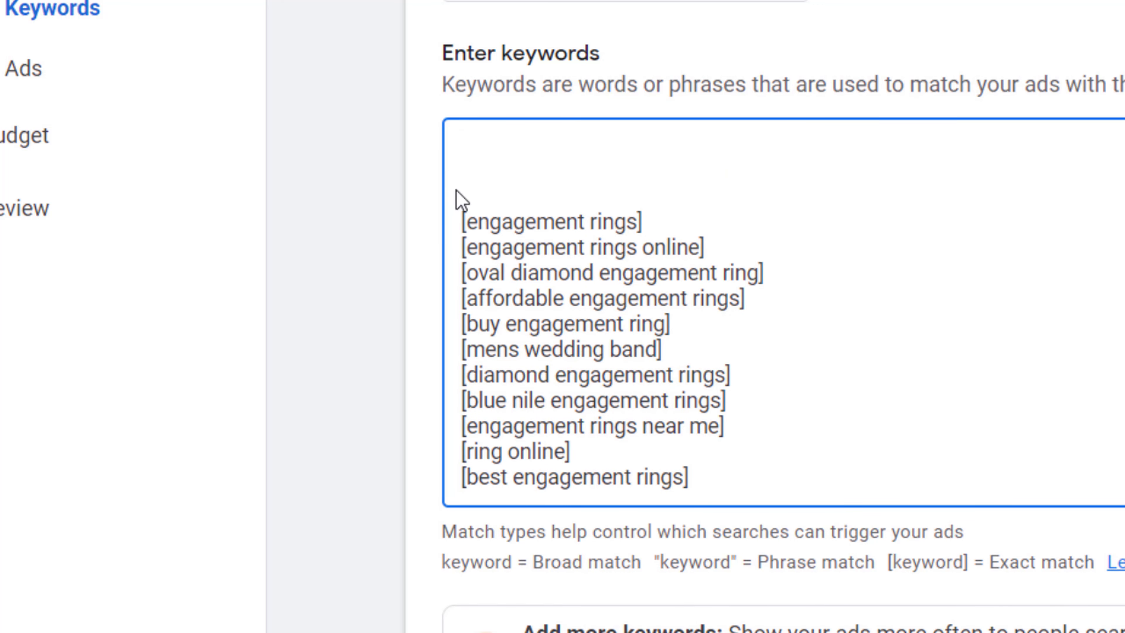
click(468, 188)
key(BackSpace)
key(BackSpace)
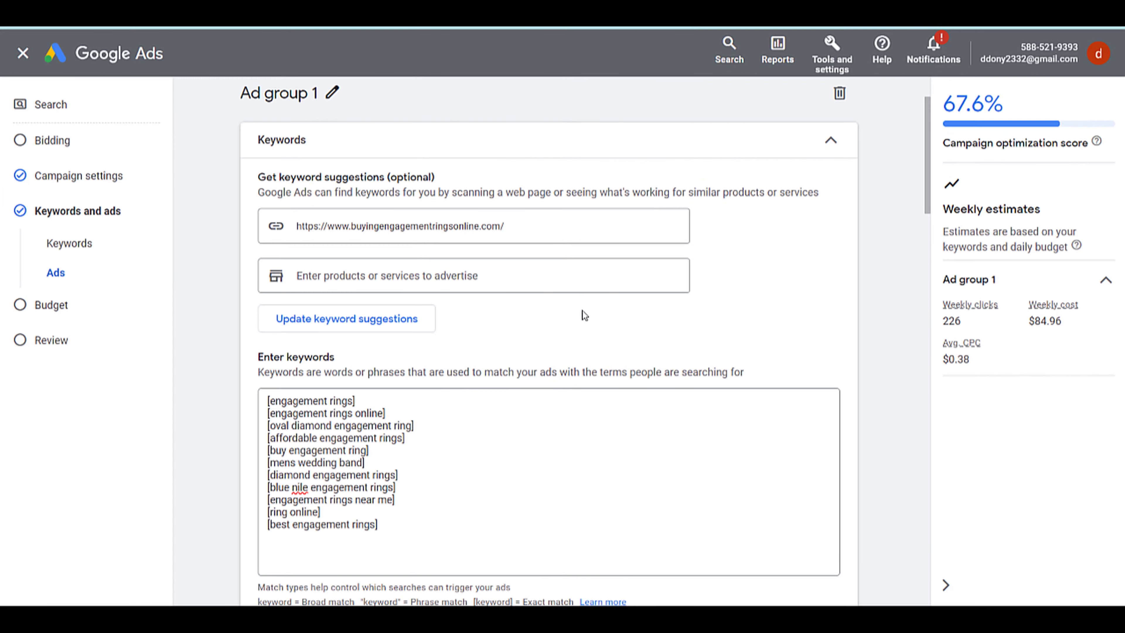
Examine the ad's final URL, display path, headline and description fields, and open more headline ideas
scroll(582, 311, down, 4)
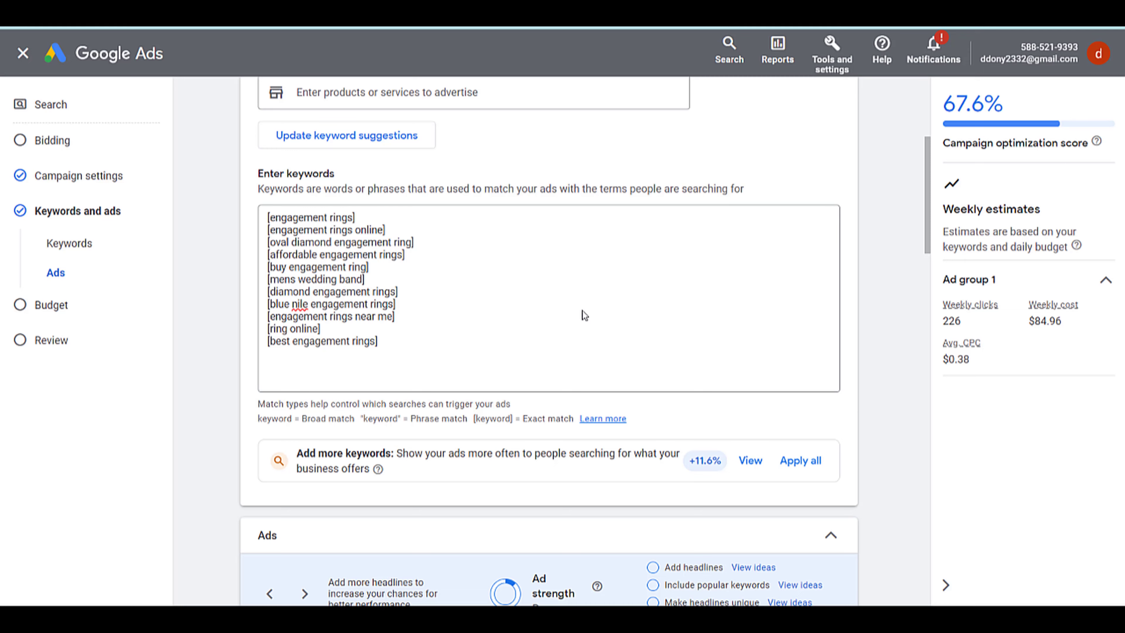
scroll(583, 310, down, 6)
scroll(584, 314, down, 2)
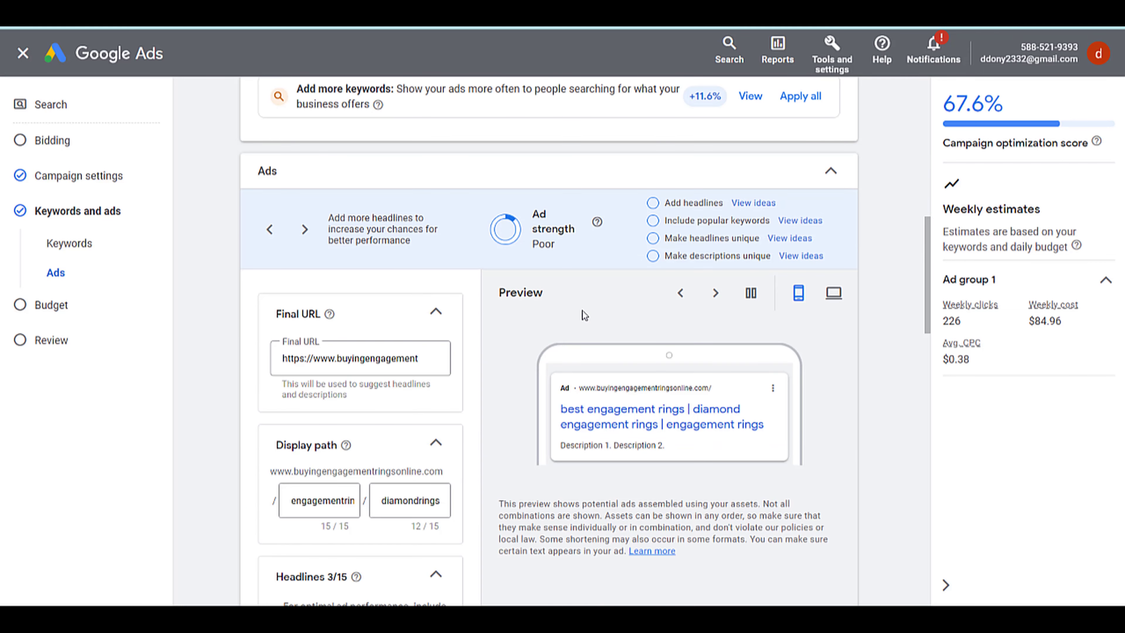
scroll(584, 314, down, 2)
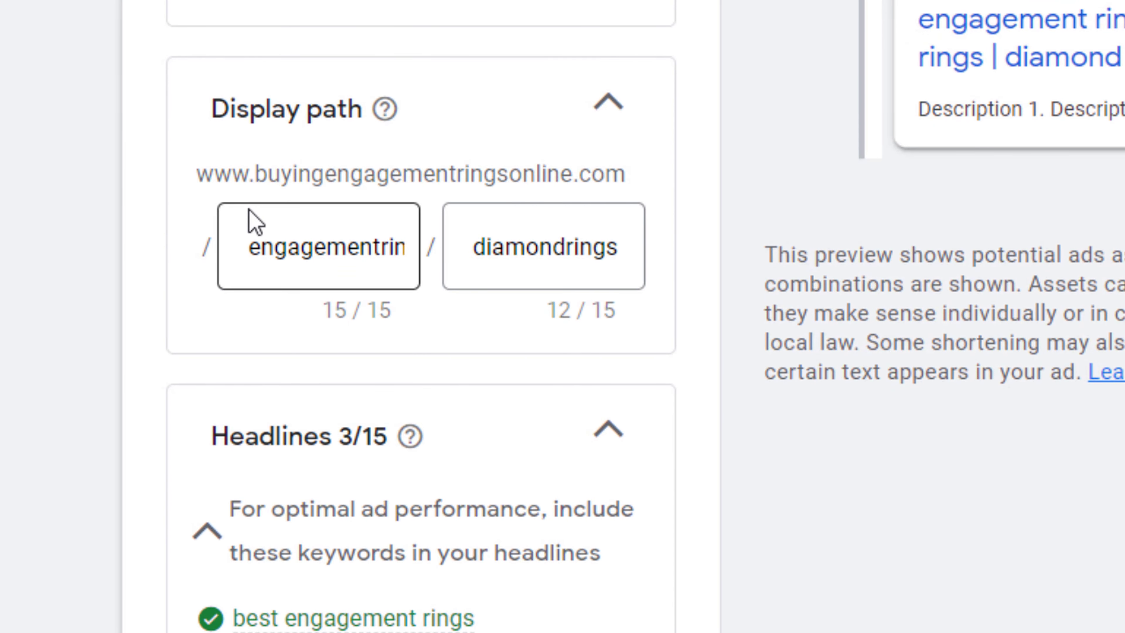
scroll(192, 158, down, 5)
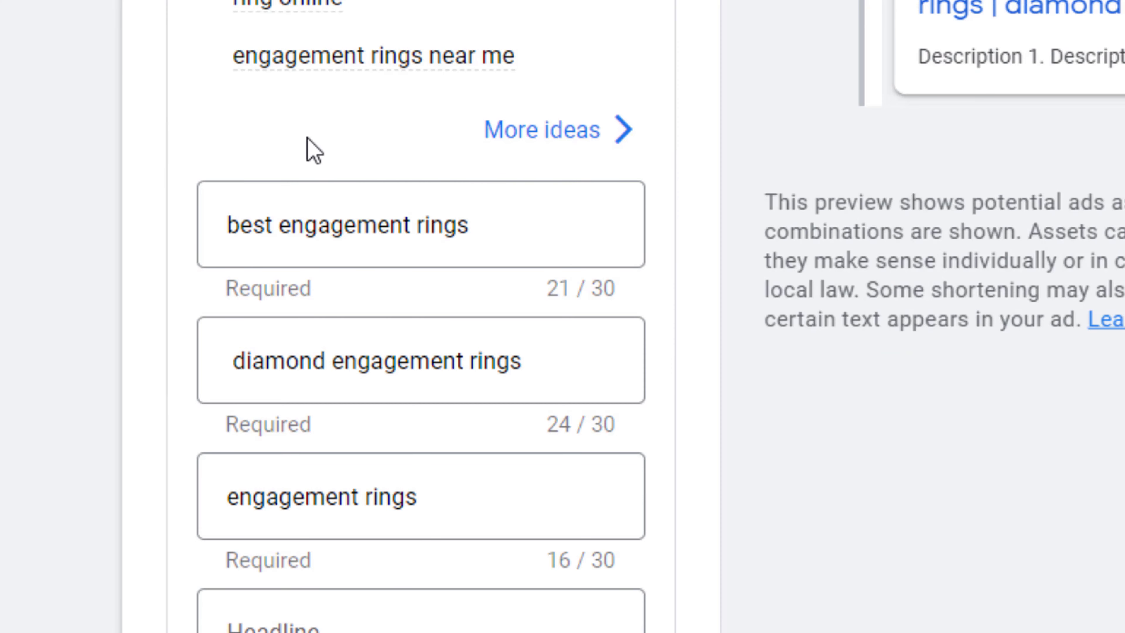
scroll(307, 142, down, 5)
mouse_move(394, 120)
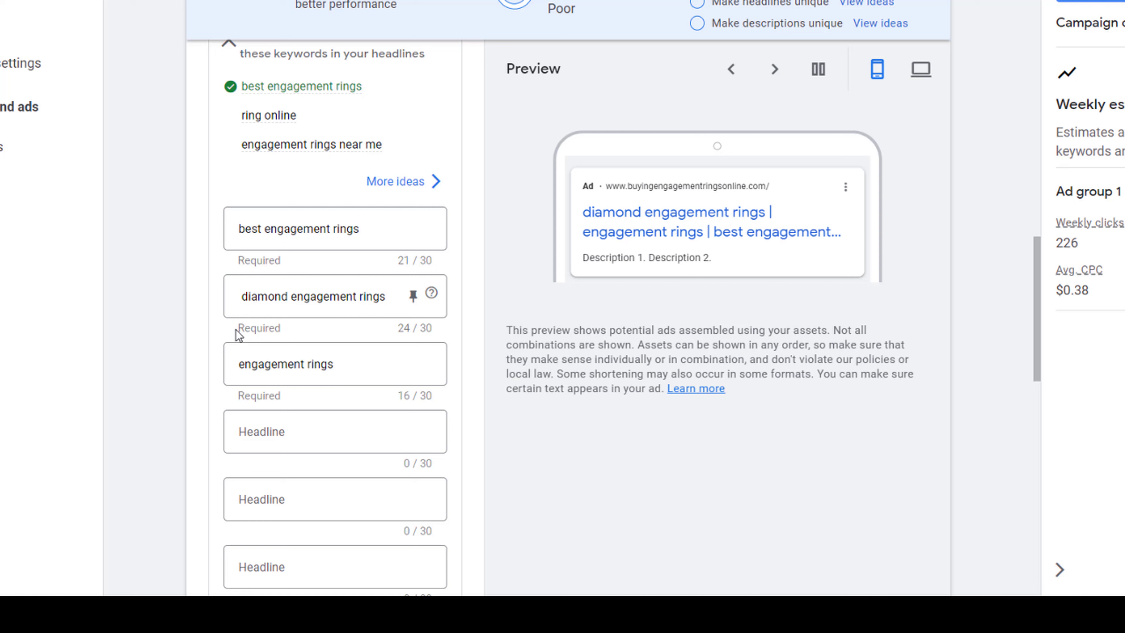
click(341, 364)
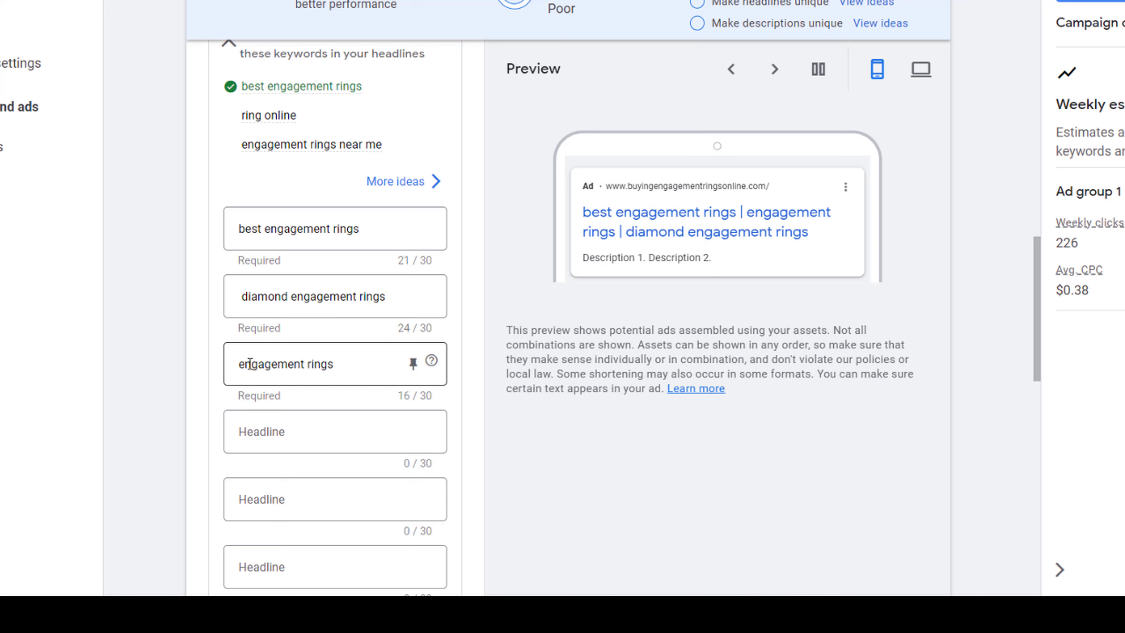
click(269, 417)
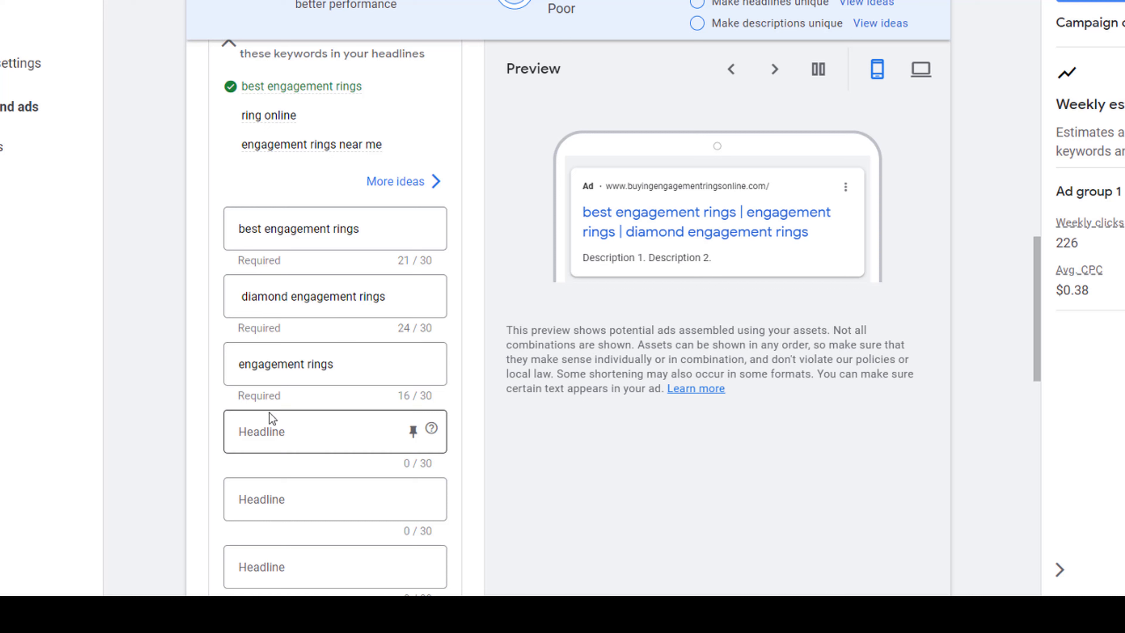
scroll(269, 417, down, 6)
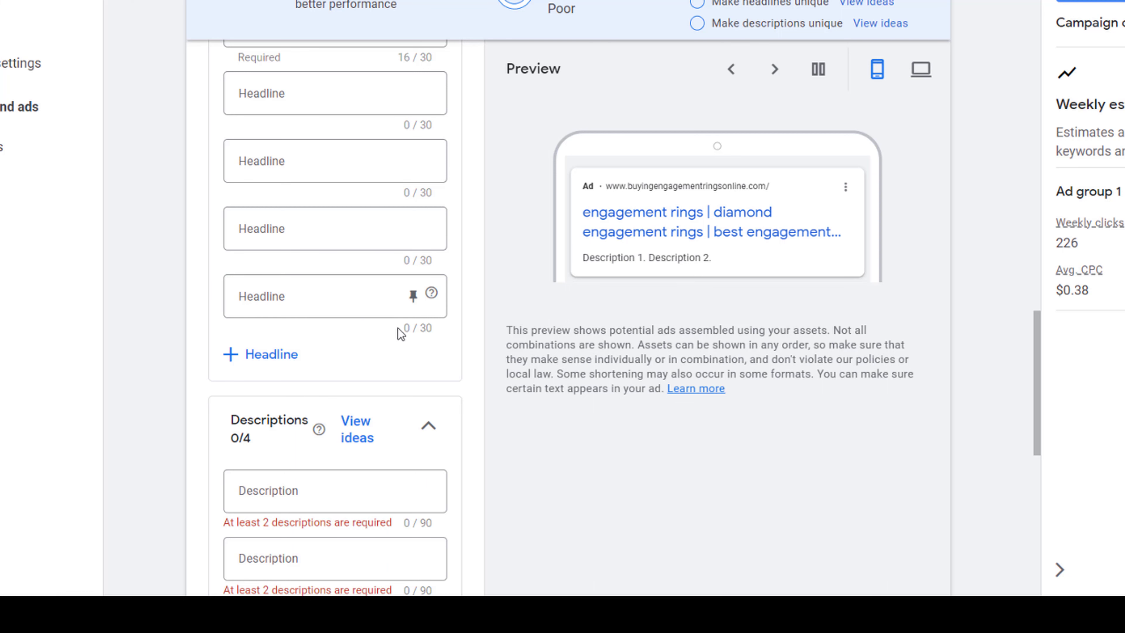
scroll(310, 332, up, 4)
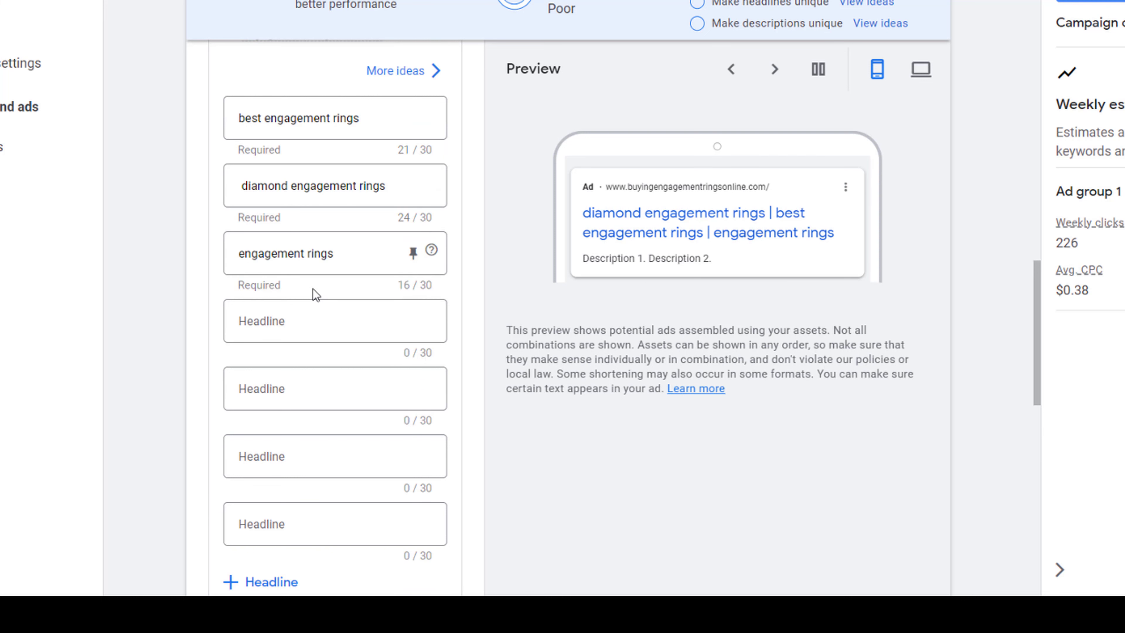
scroll(293, 318, up, 4)
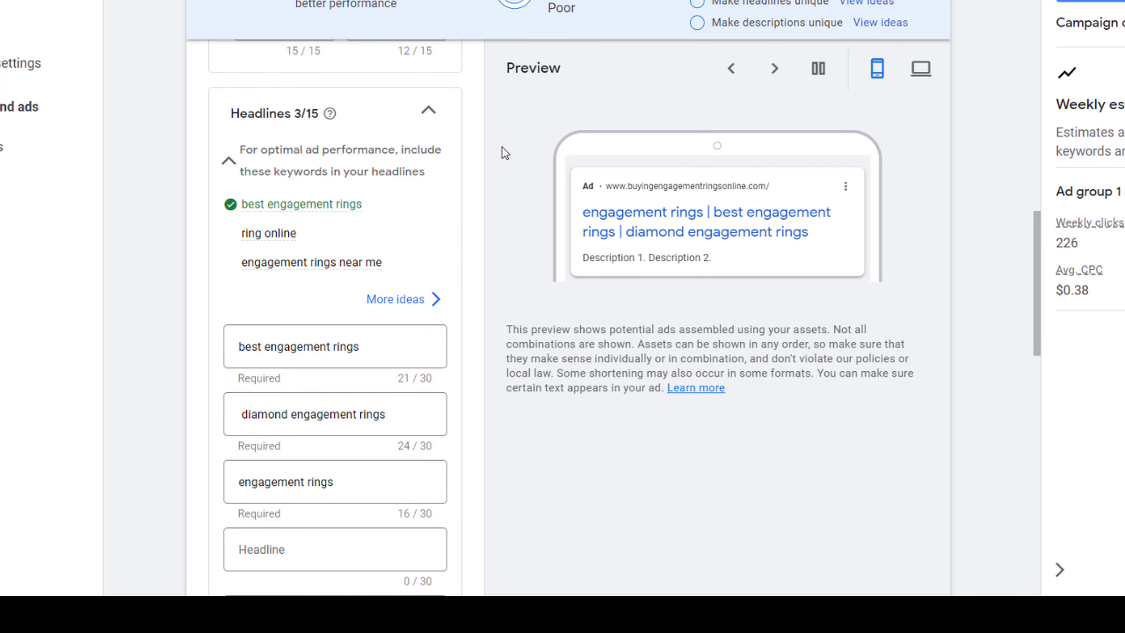
click(396, 300)
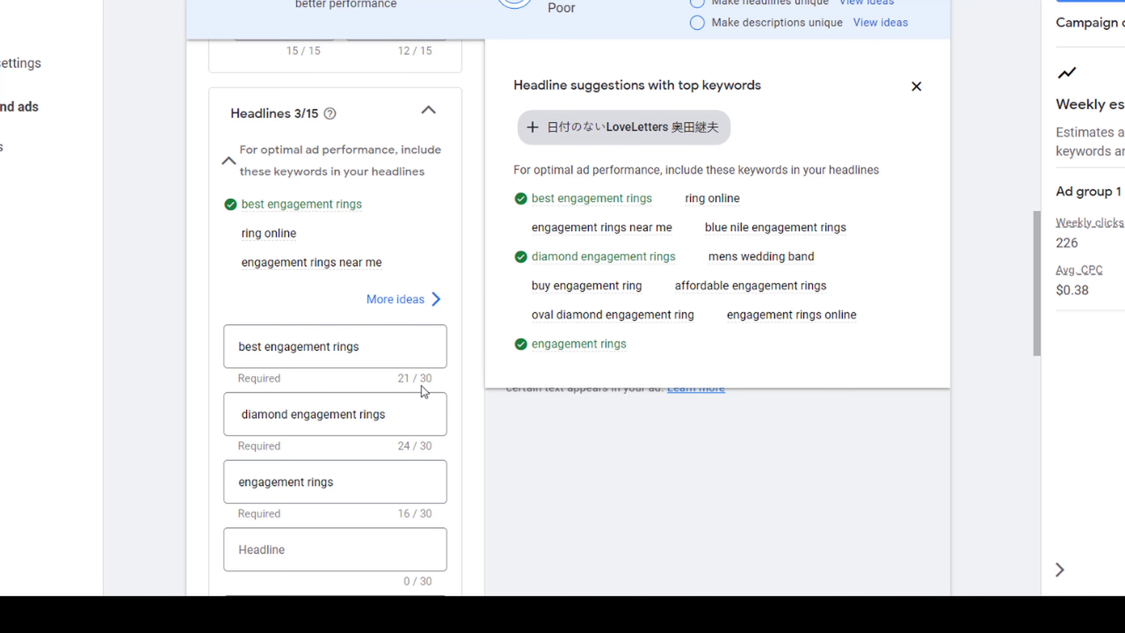
Fill the next headlines with "contact Us", "Shop now and find the perfect" and "Fall in love with your dream"
scroll(231, 385, down, 5)
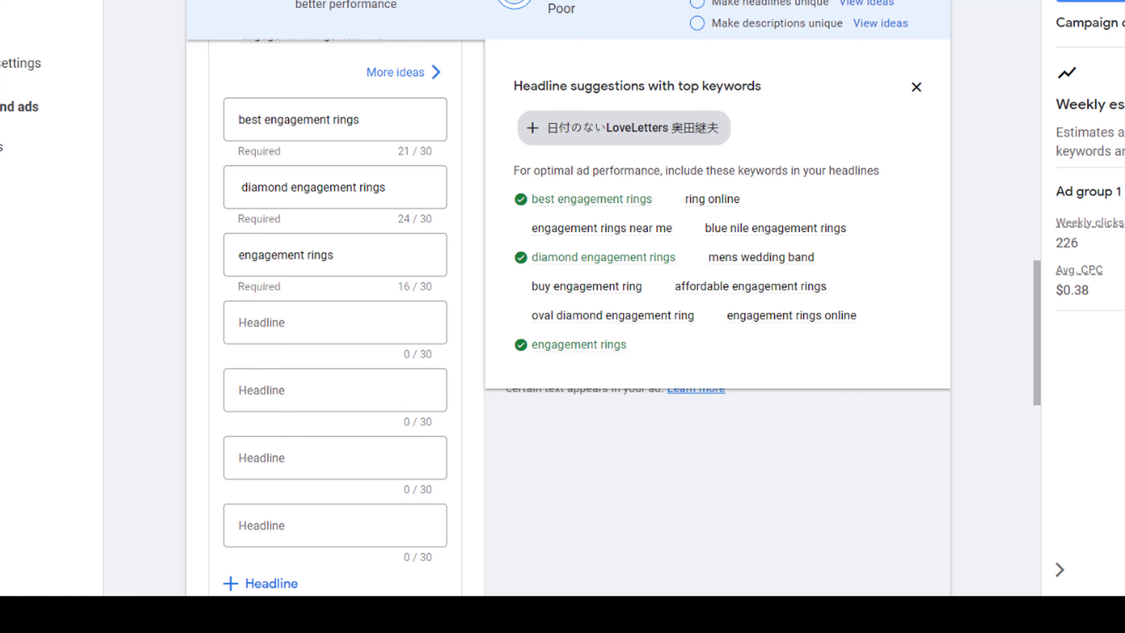
click(284, 321)
right_click(286, 320)
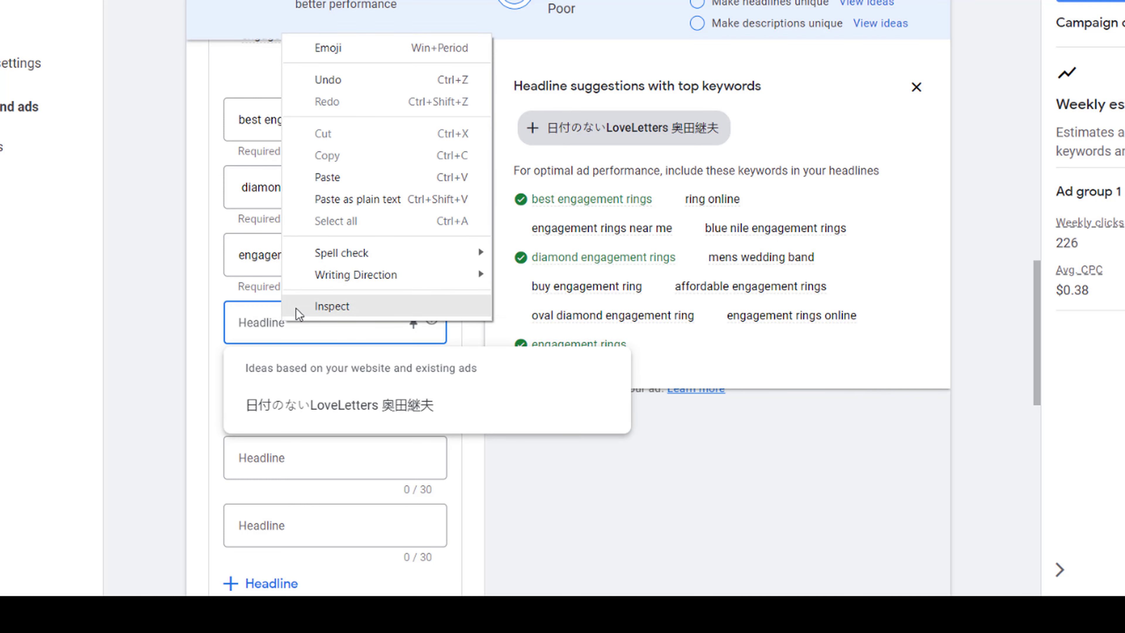
click(351, 179)
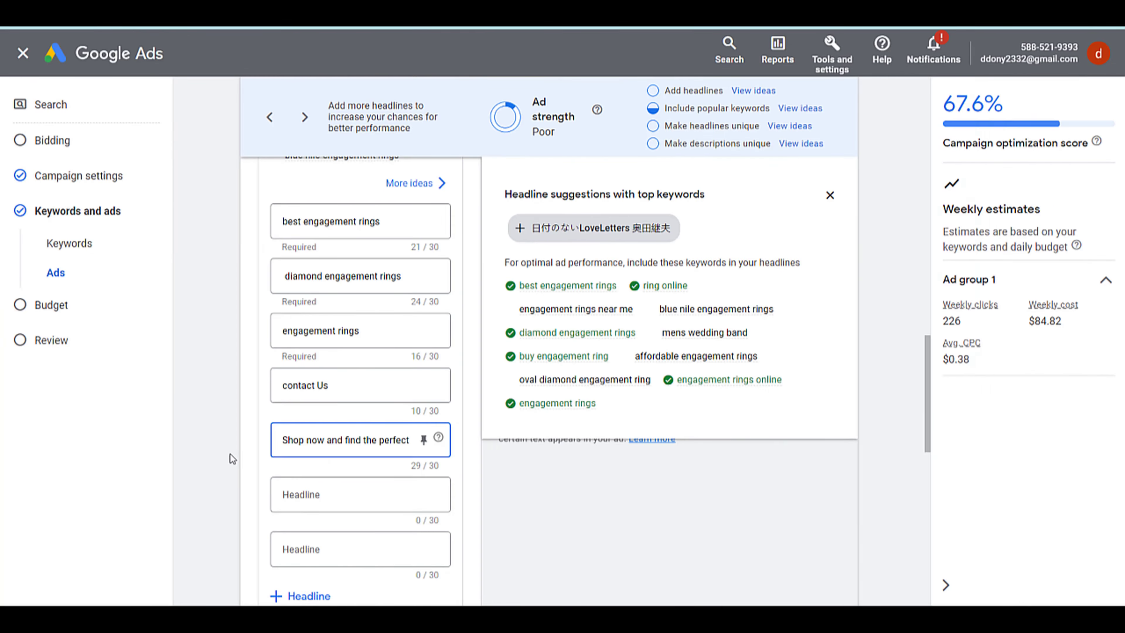
click(230, 454)
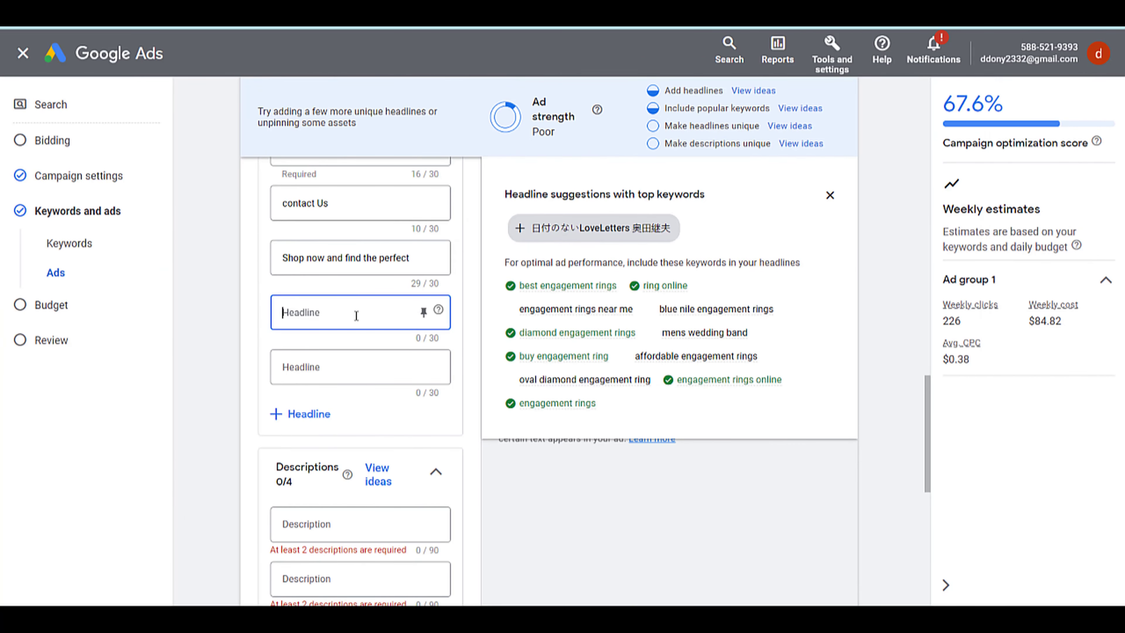
text(Fall in love with your dream)
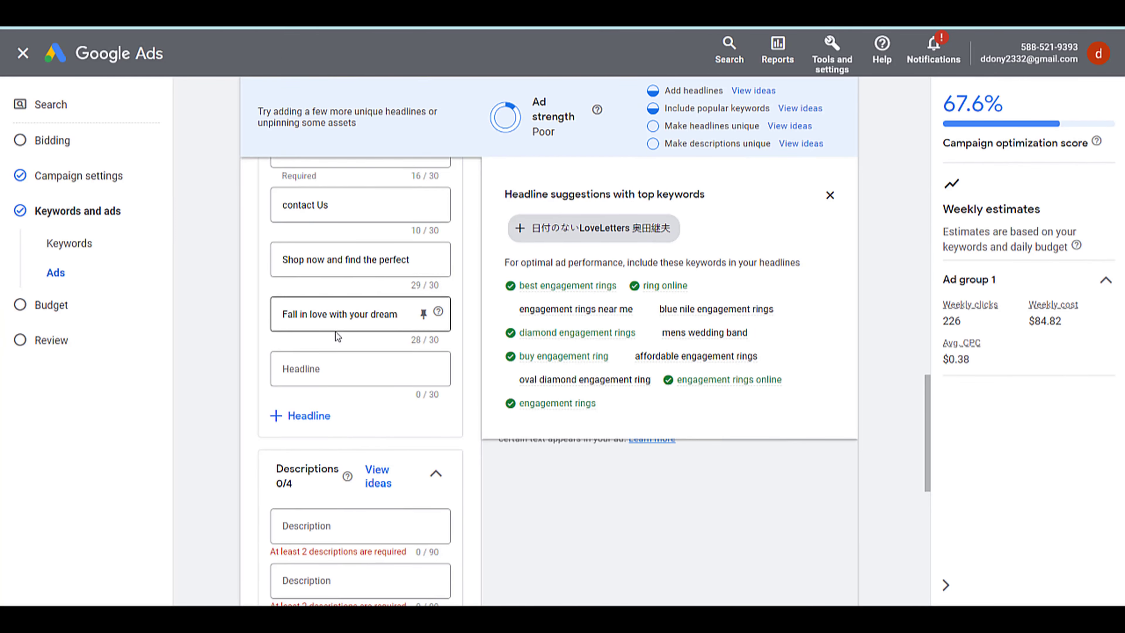
Add the headline "get free quote now" in the next empty headline field
scroll(335, 332, up, 4)
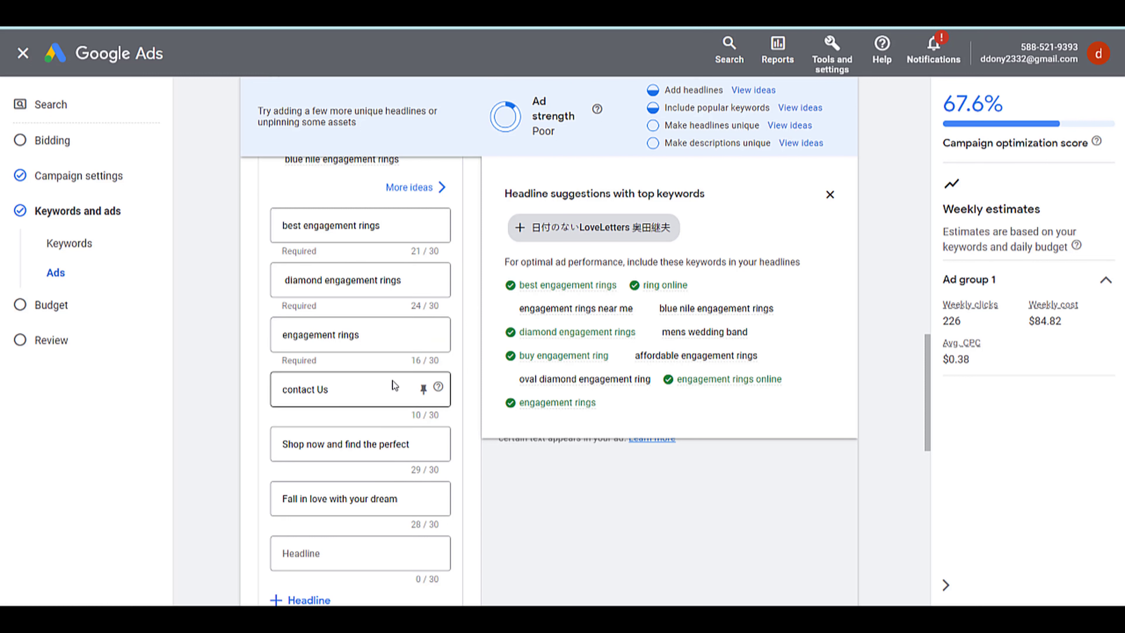
scroll(392, 380, down, 4)
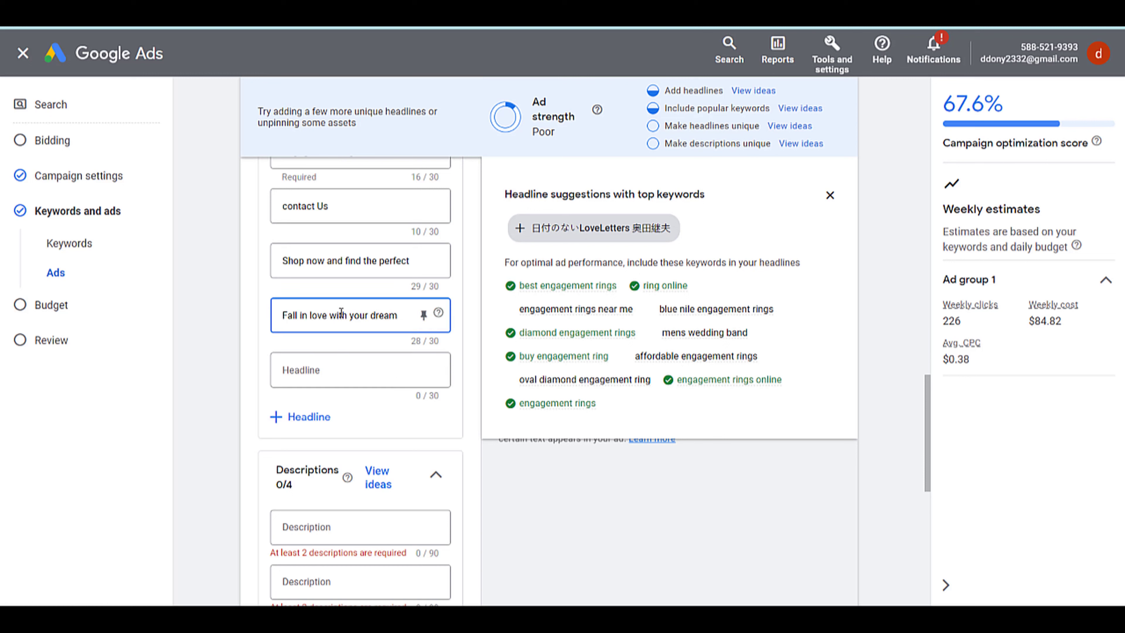
click(342, 370)
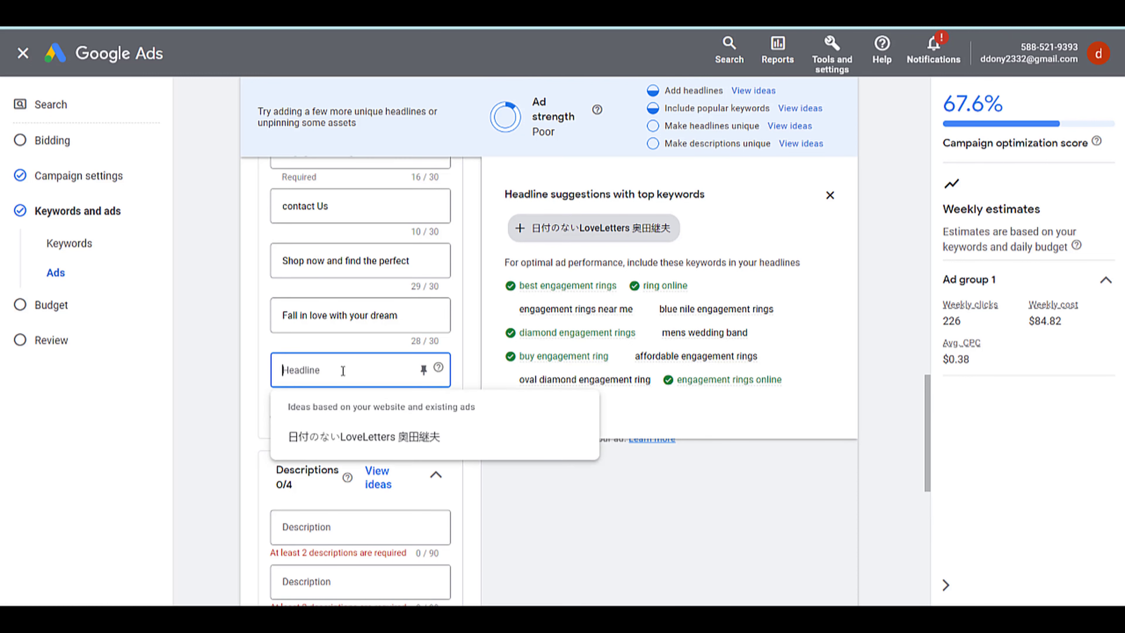
text(get)
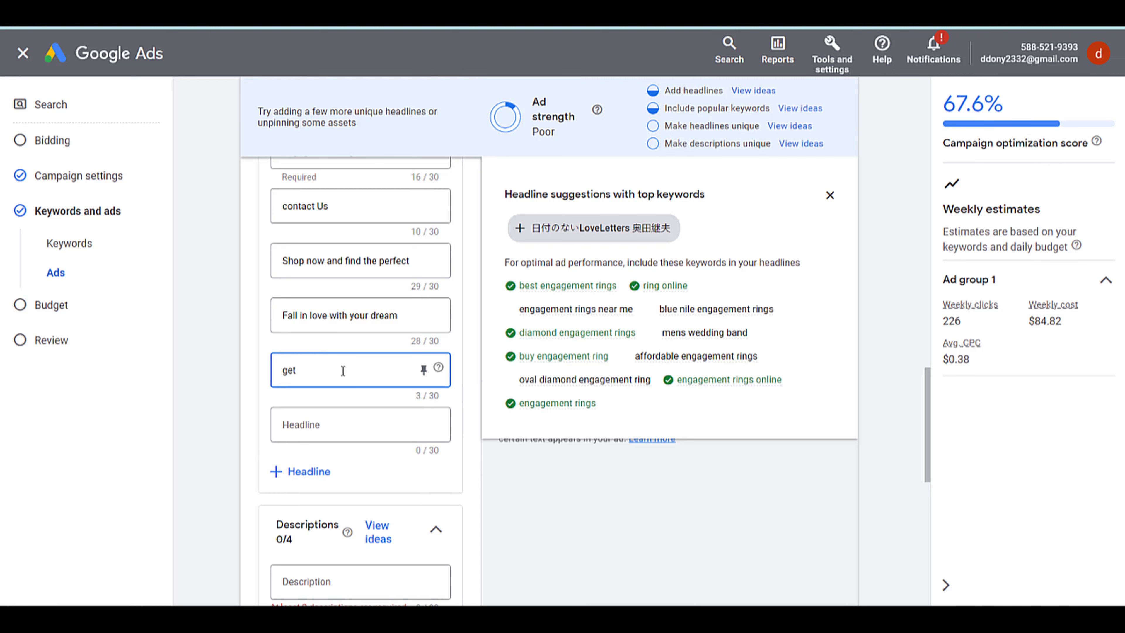
text(free quote now)
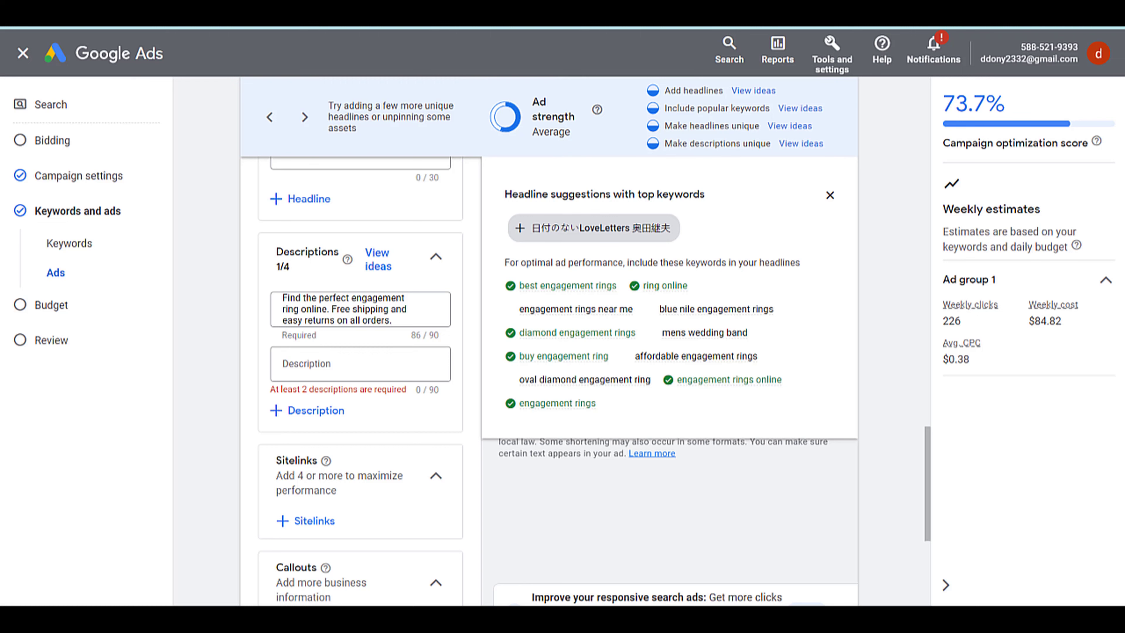
Set the second description to "Discover our collection of beautiful diamond rings .expert support, and free shipping"
click(313, 366)
right_click(312, 366)
click(363, 466)
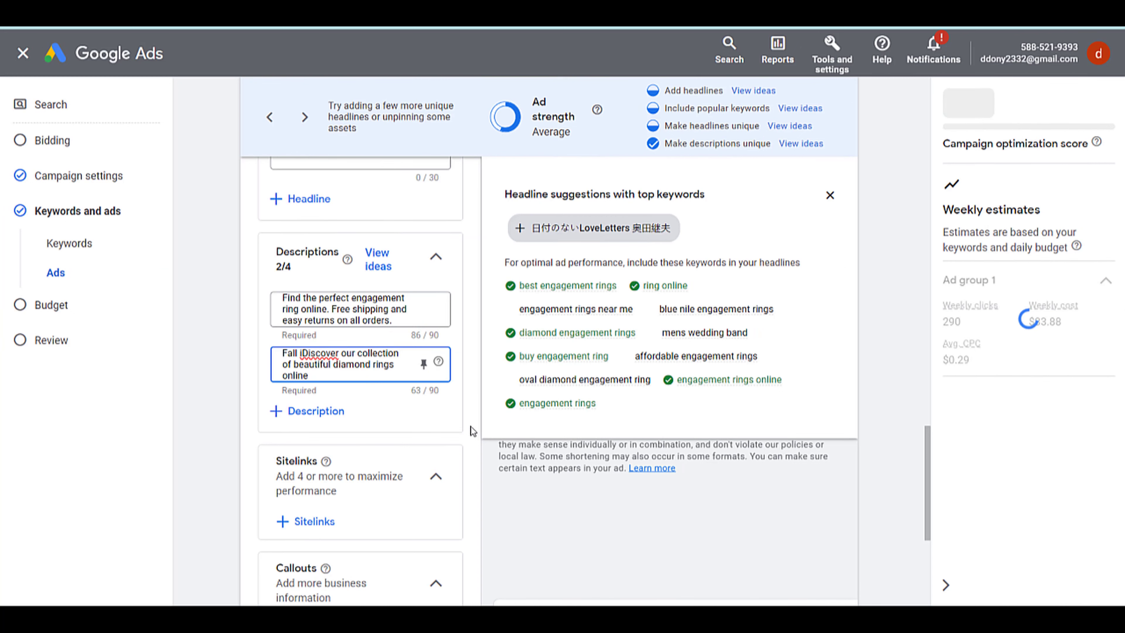
key(BackSpace)
key(BackSpace)
key(BackSpace)
key(BackSpace)
key(BackSpace)
key(BackSpace)
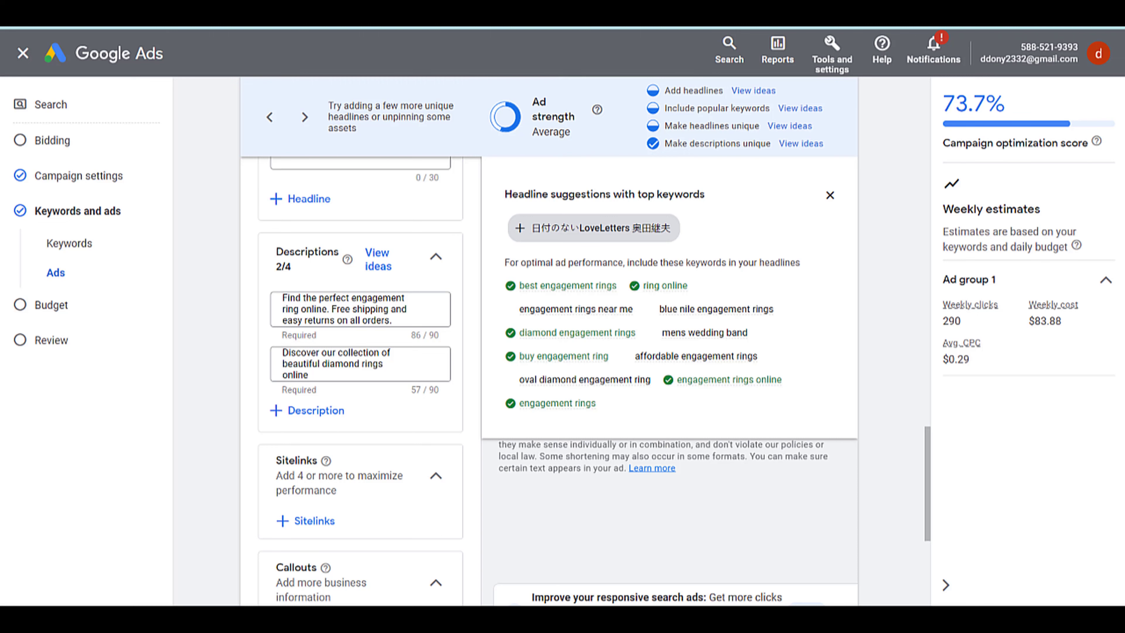
click(377, 374)
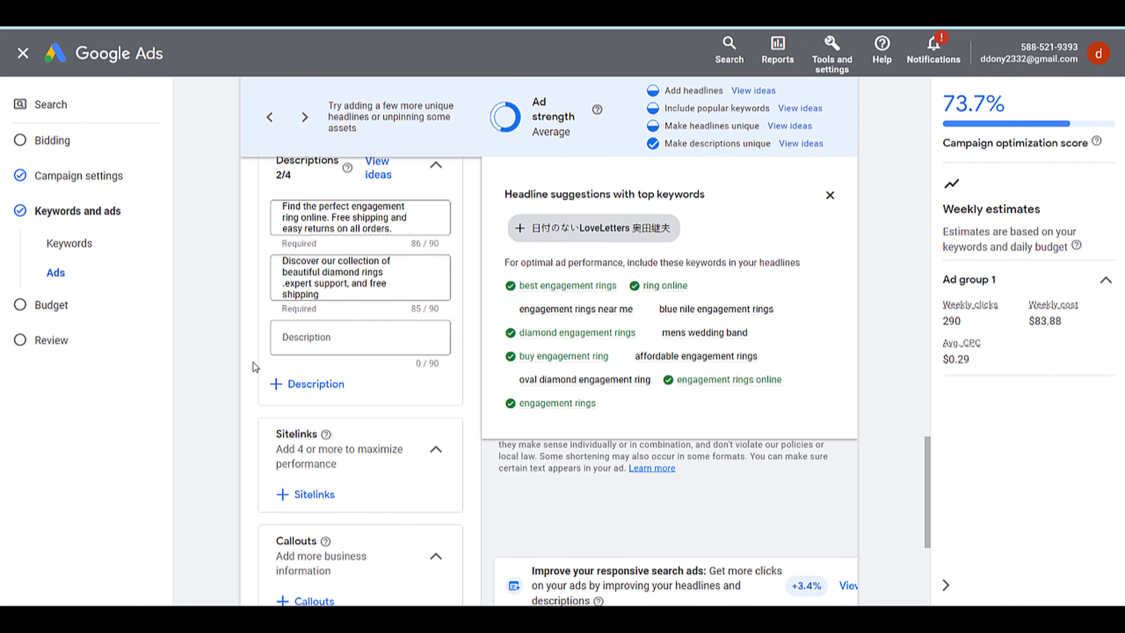
Set the third description to "Huge selection, free shipping, and easy returns. Start your love story today." and close the headline suggestions
click(310, 338)
right_click(310, 339)
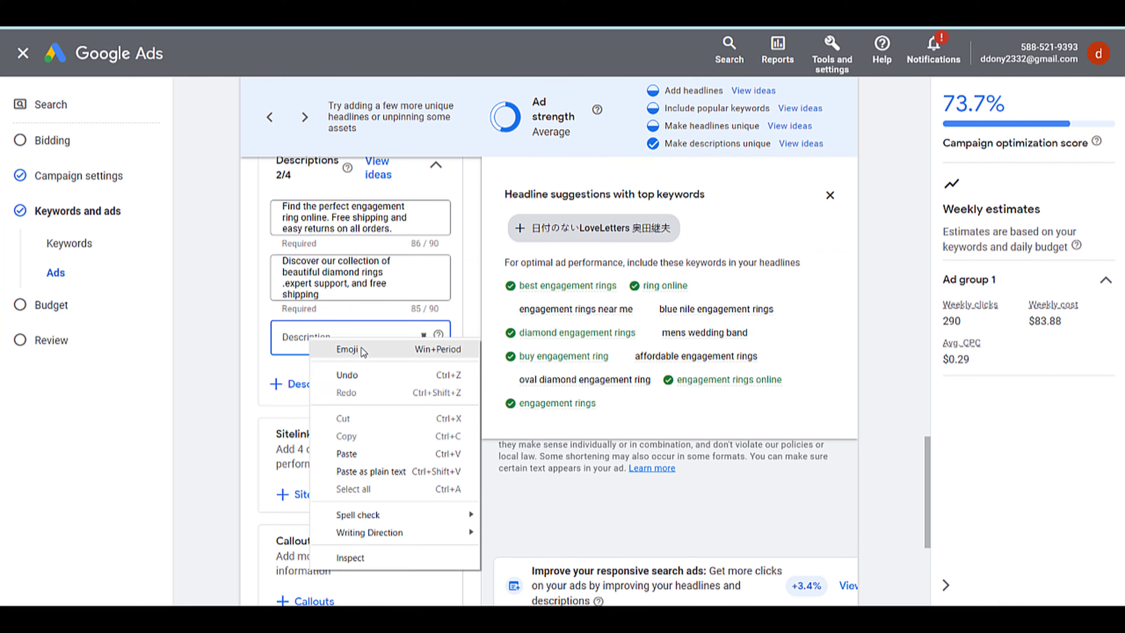
click(362, 454)
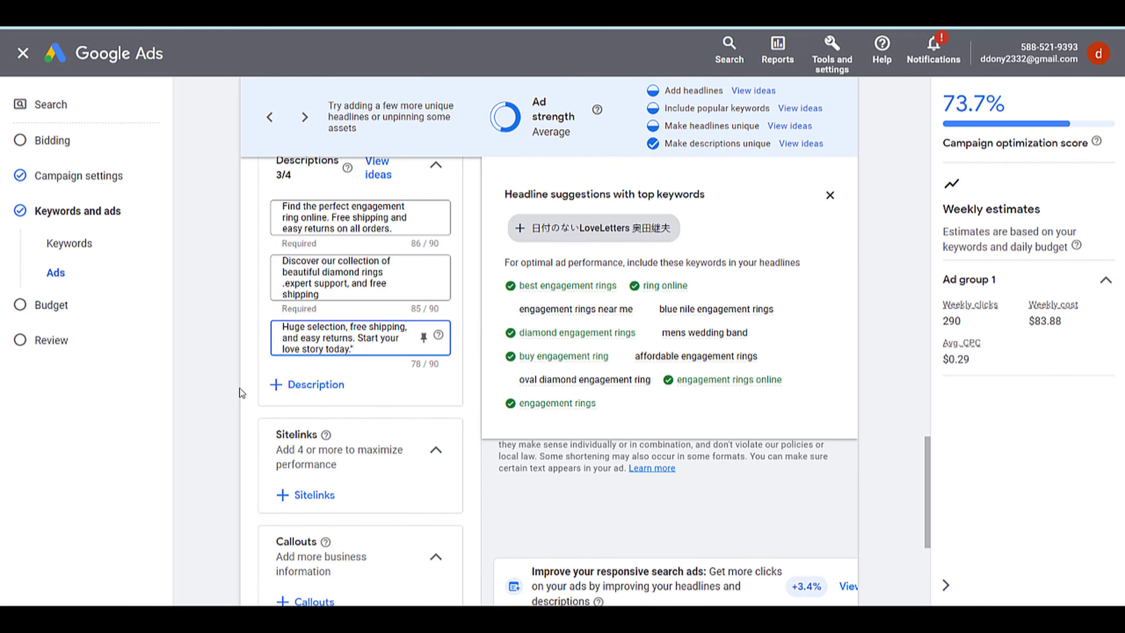
click(220, 356)
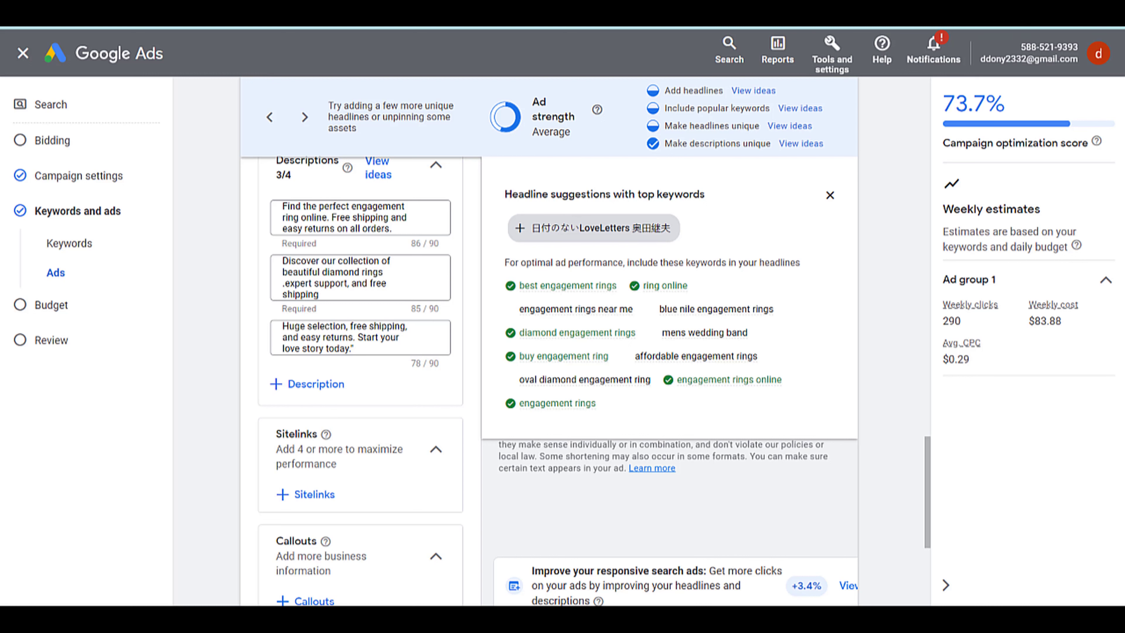
click(422, 119)
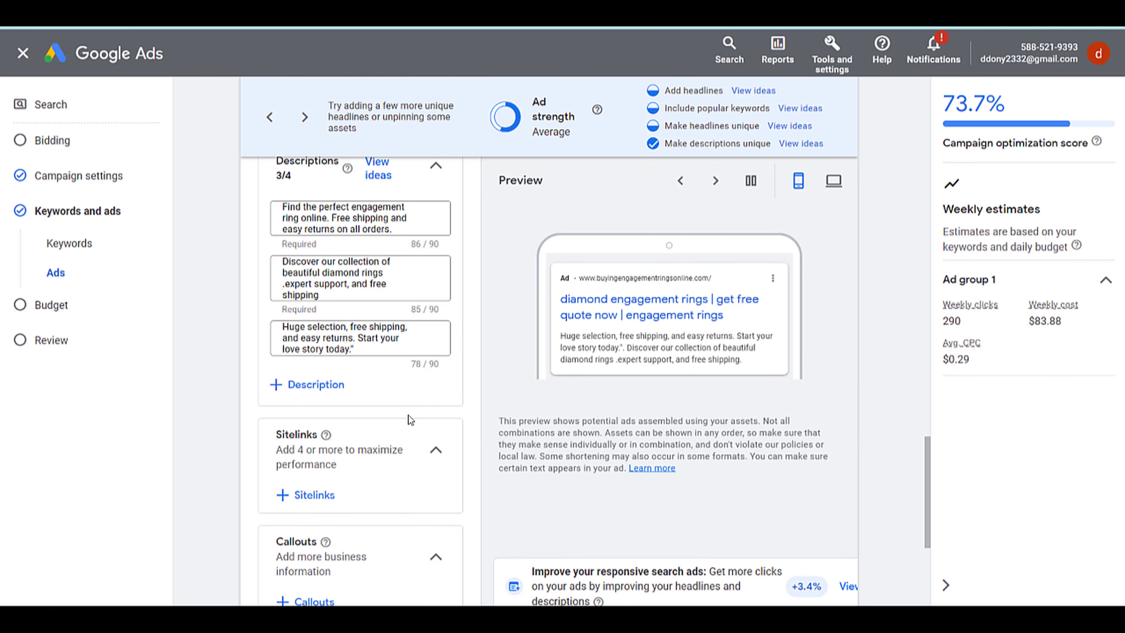
Add a fourth description reading "Shop the latest styles in engagement rings. Online now"
click(305, 385)
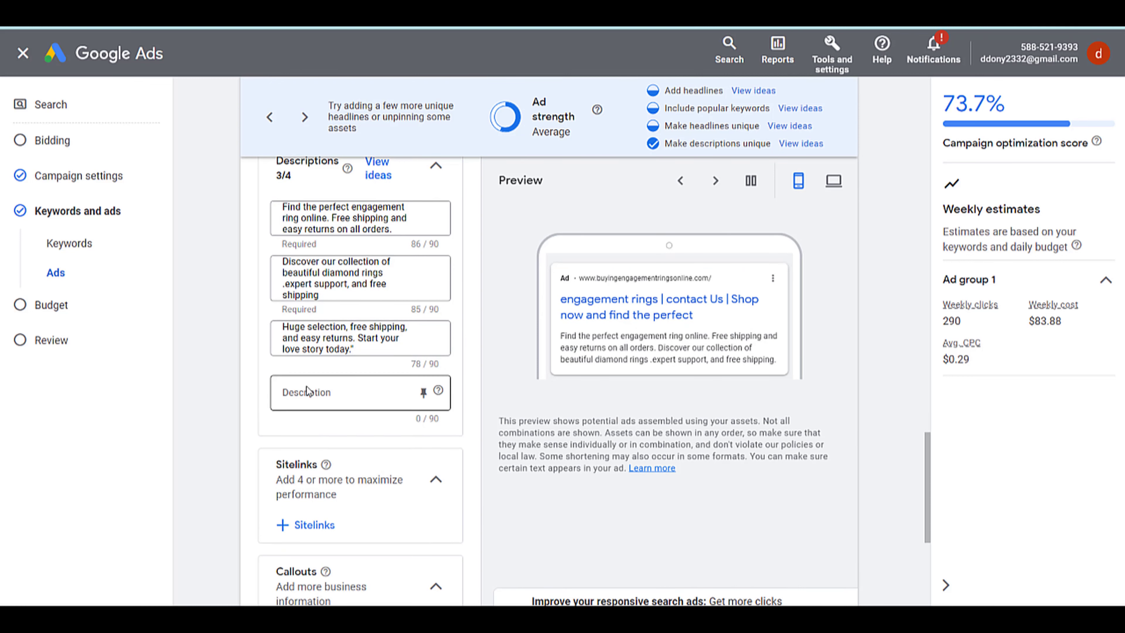
click(299, 392)
right_click(299, 393)
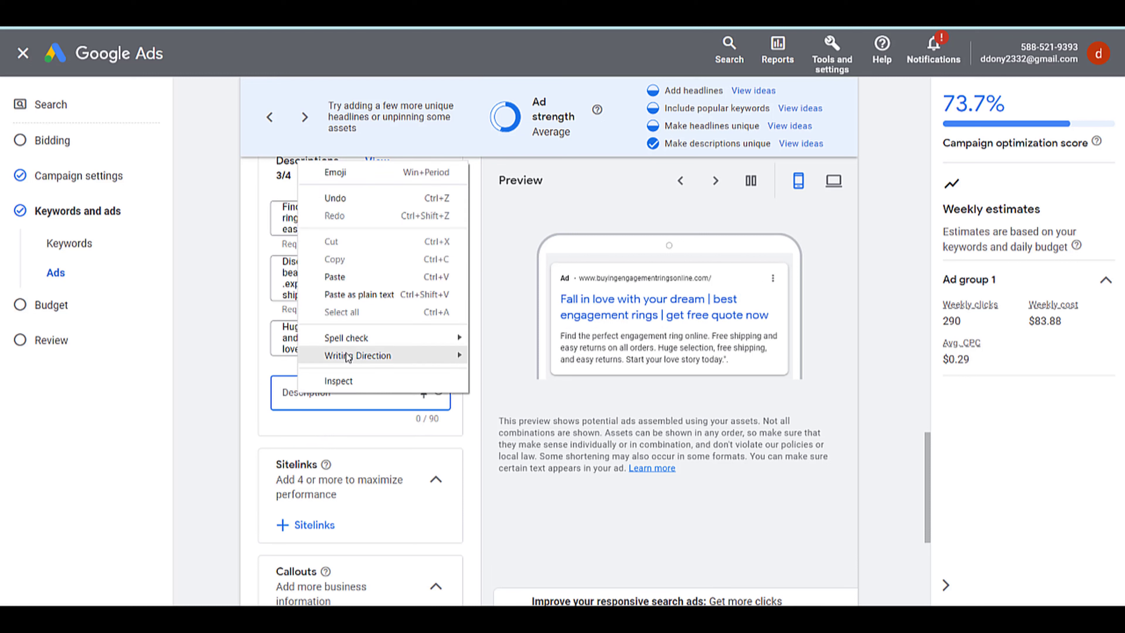
click(355, 278)
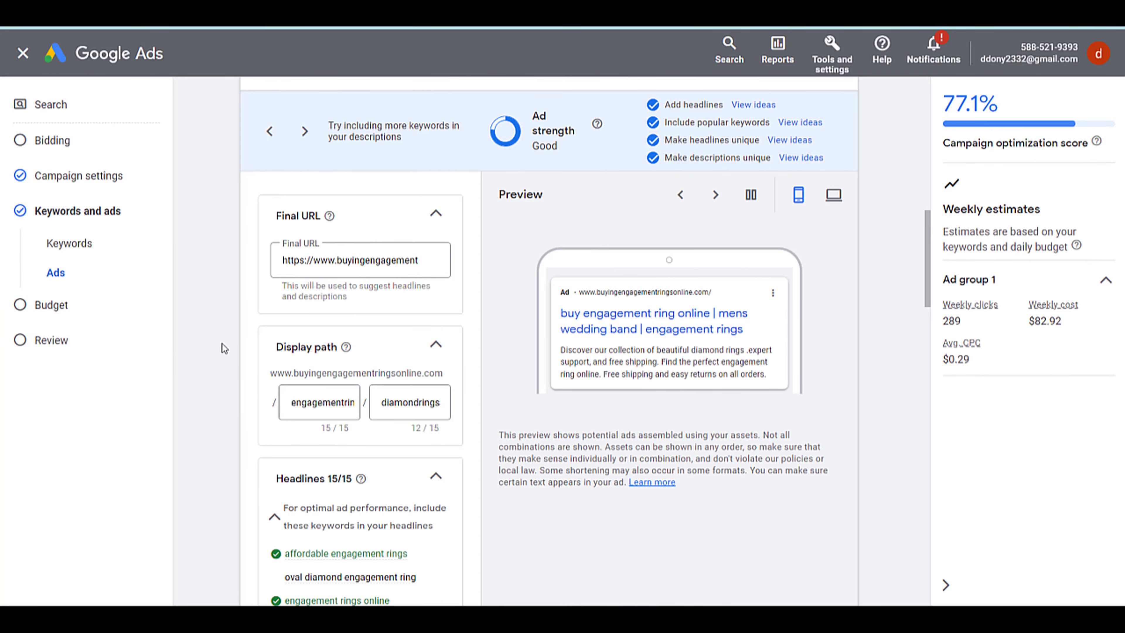
Check through the ad's headlines and descriptions, and finish the responsive search ad
scroll(289, 412, down, 8)
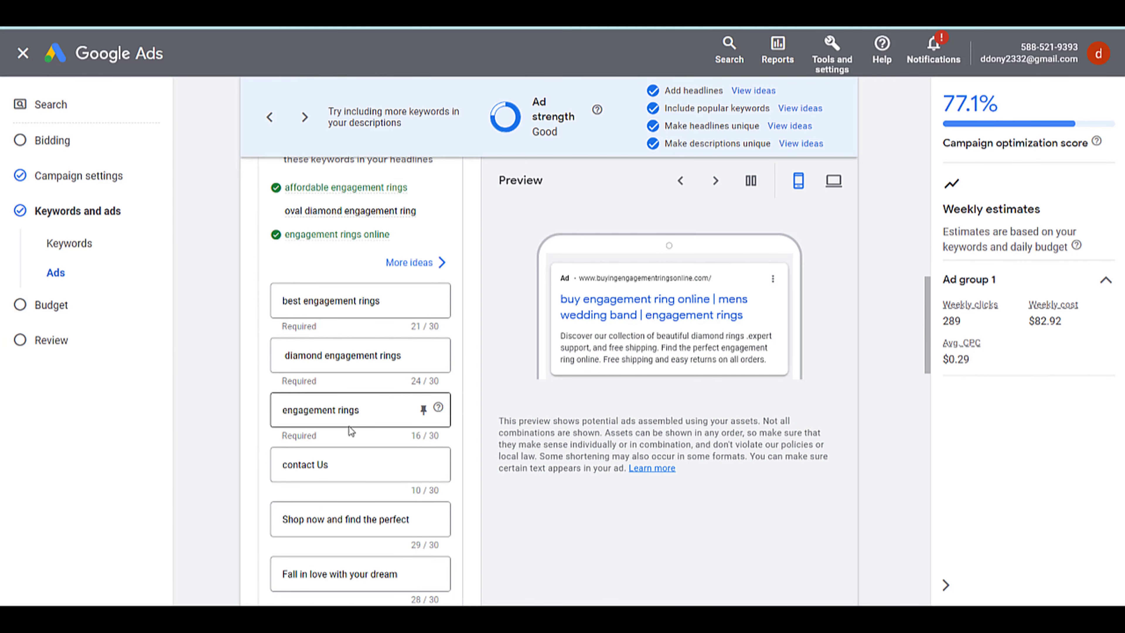
scroll(348, 399, down, 5)
scroll(345, 367, down, 5)
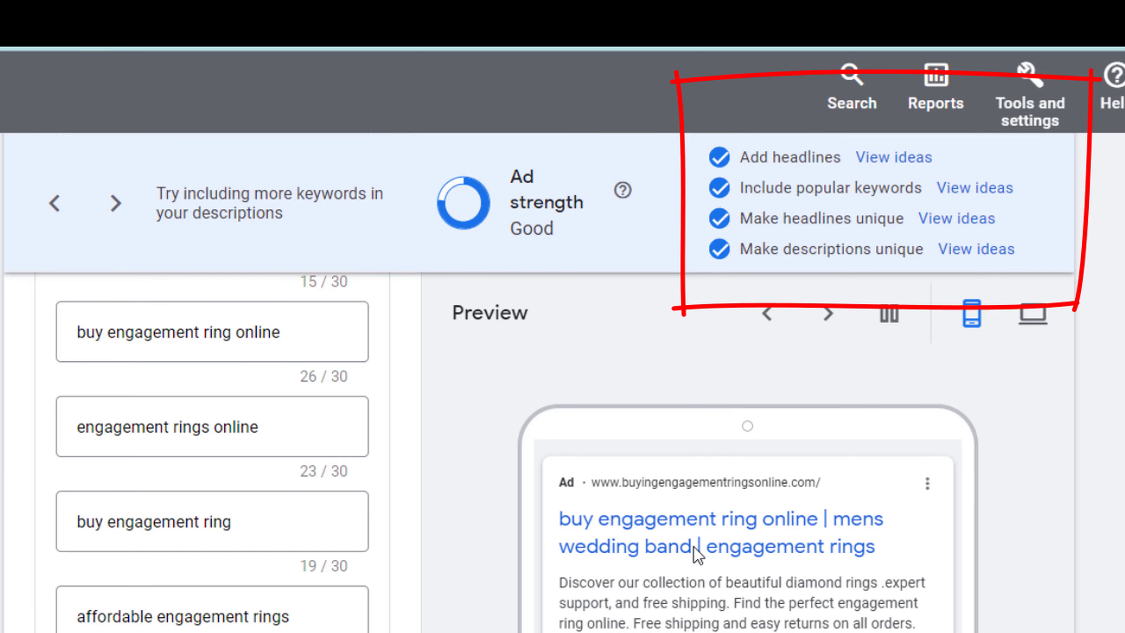
scroll(695, 555, down, 5)
scroll(30, 572, down, 5)
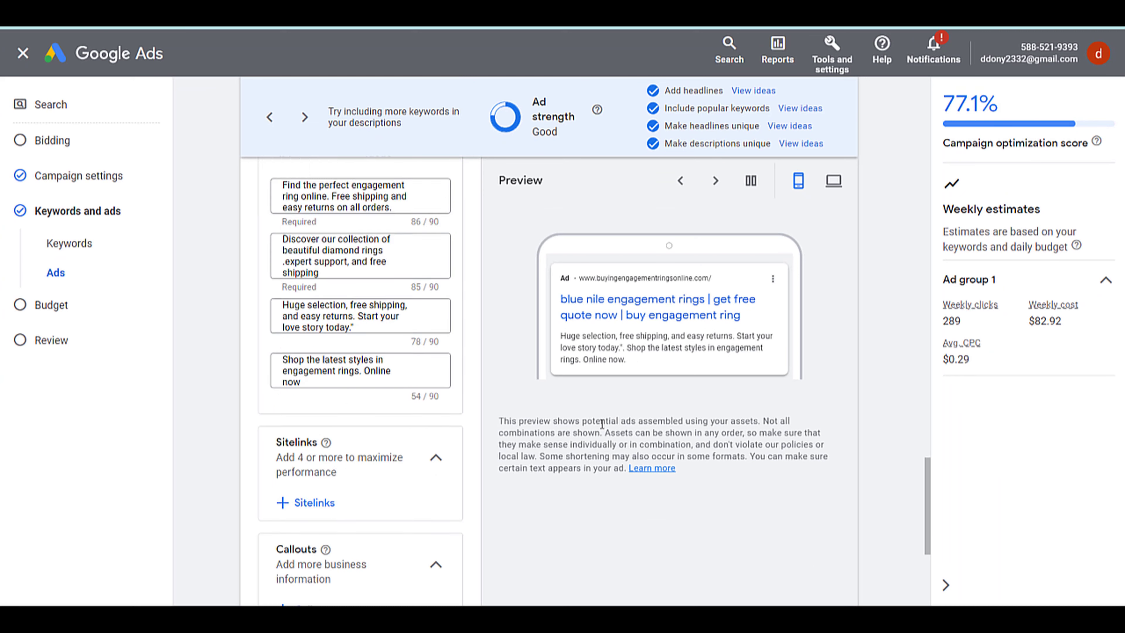
scroll(602, 424, down, 5)
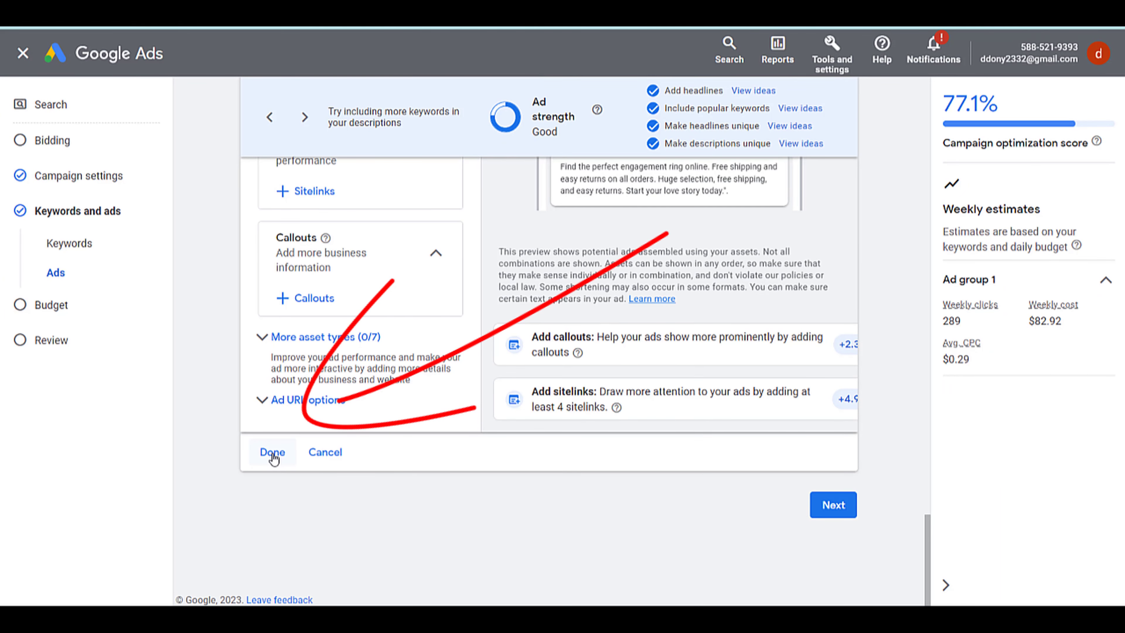
click(273, 456)
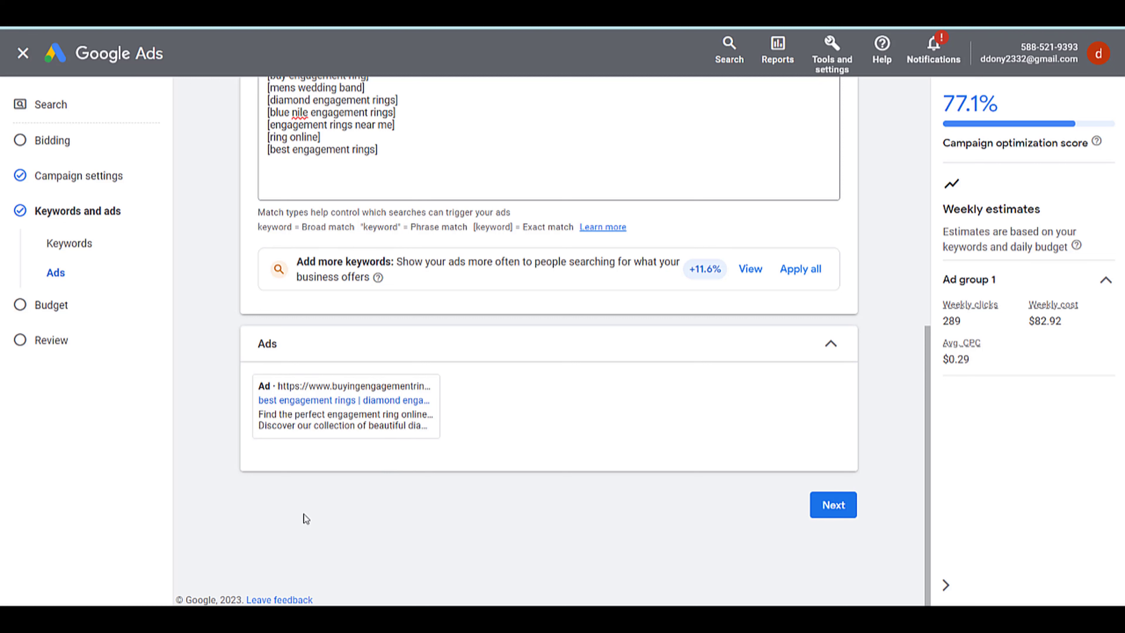
Look over the keywords and the finished ad, and continue to the campaign's budget settings
scroll(543, 414, up, 4)
scroll(543, 414, down, 4)
click(837, 507)
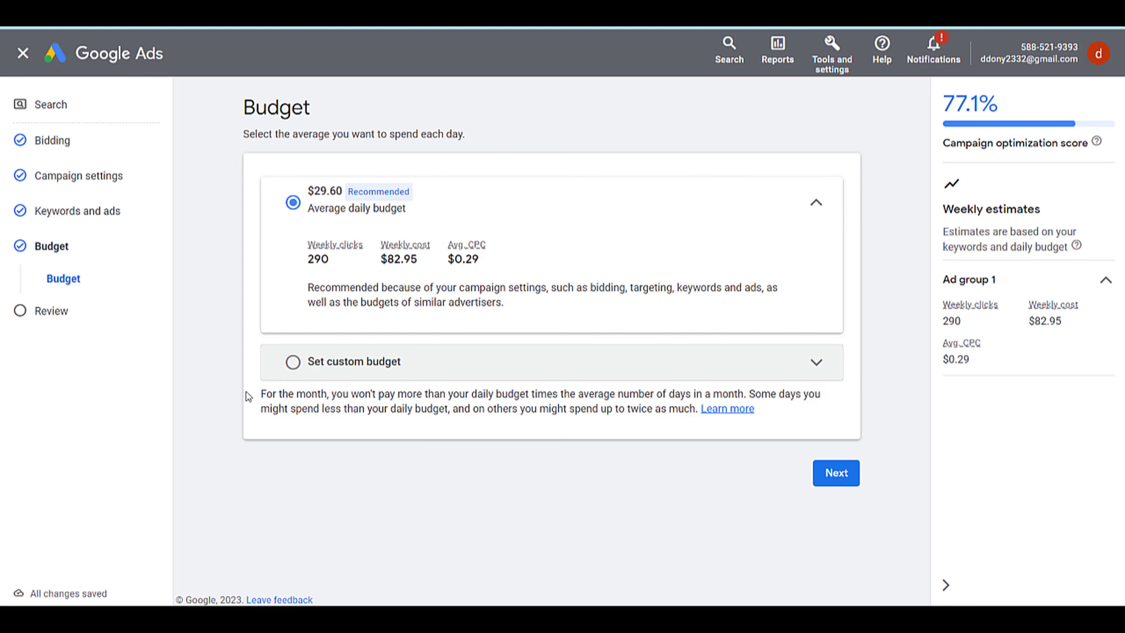
Set a custom average daily budget of $70.20 for the campaign and continue to the review
click(294, 361)
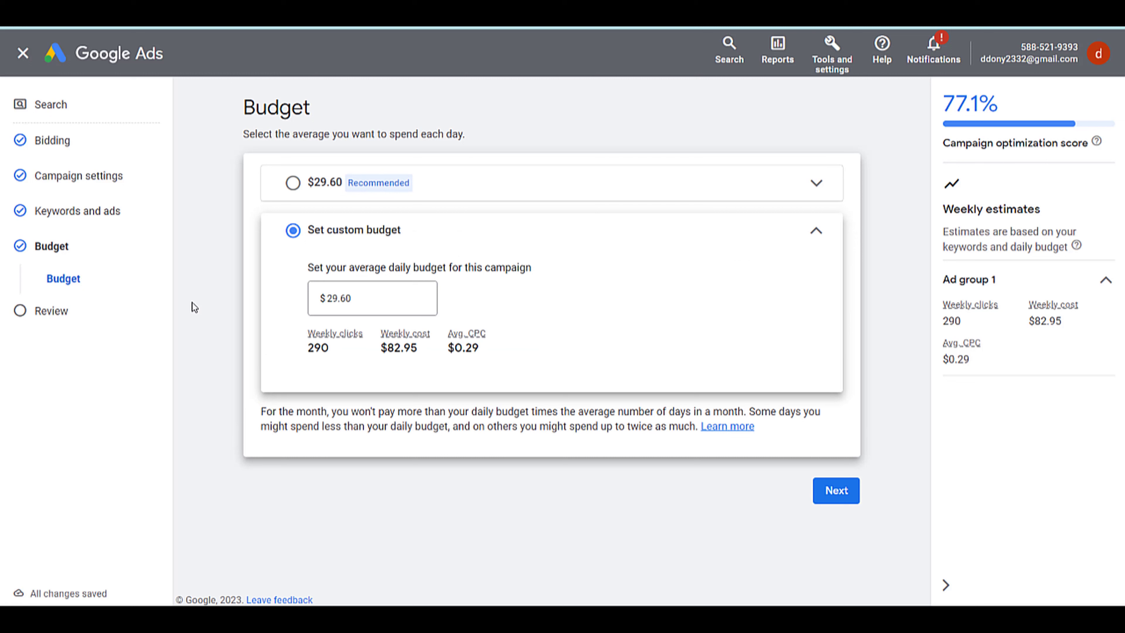
click(363, 299)
drag(363, 300, 318, 300)
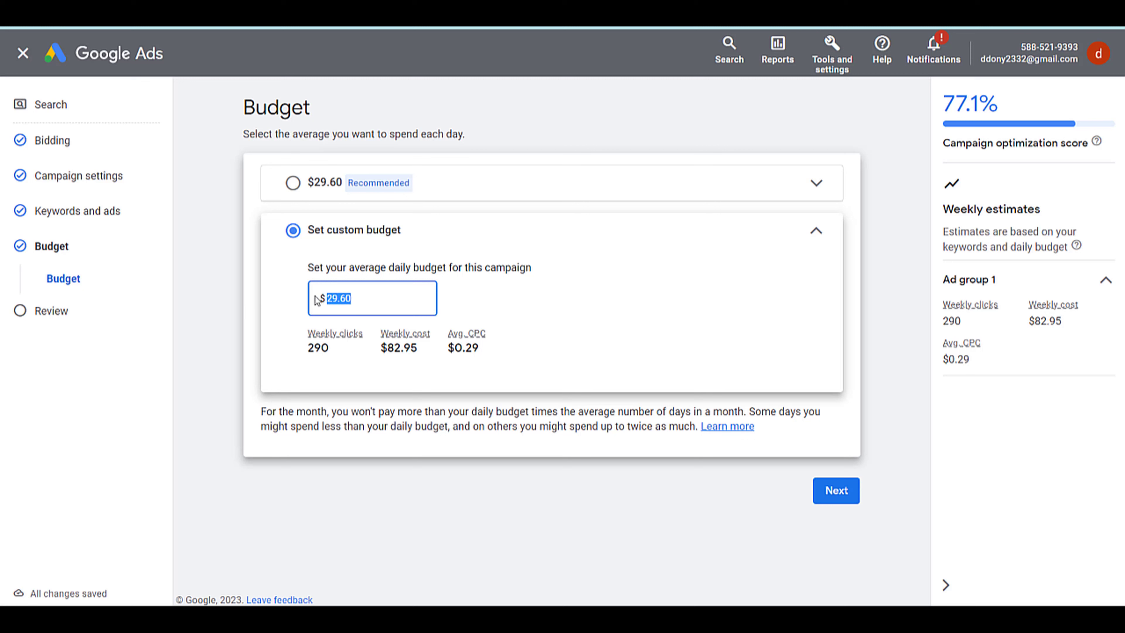
text(70)
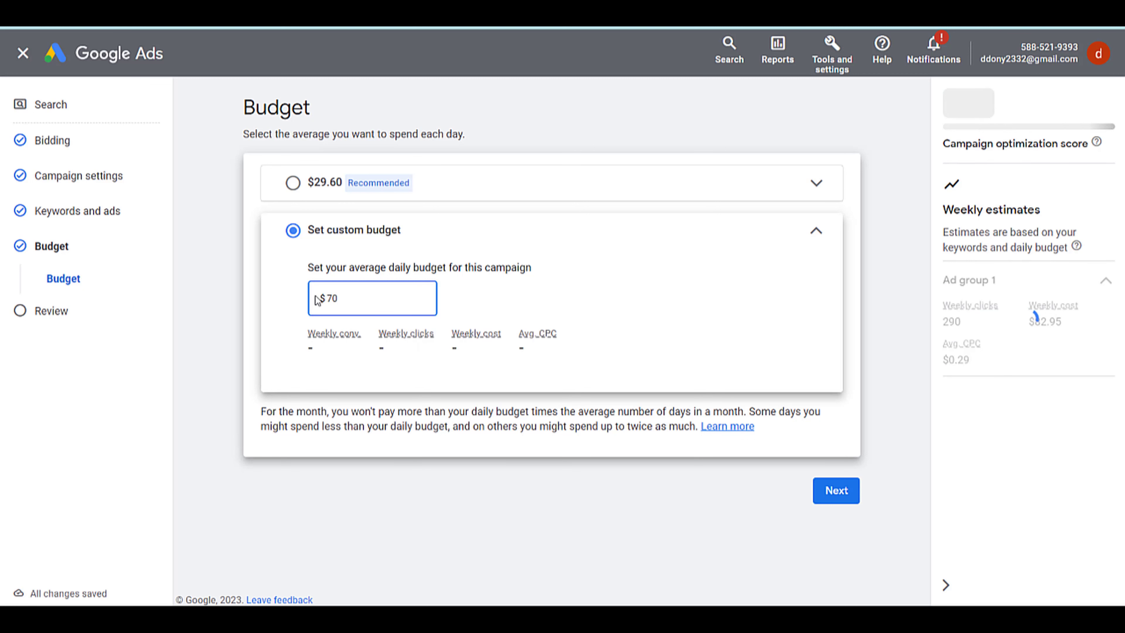
text(.20)
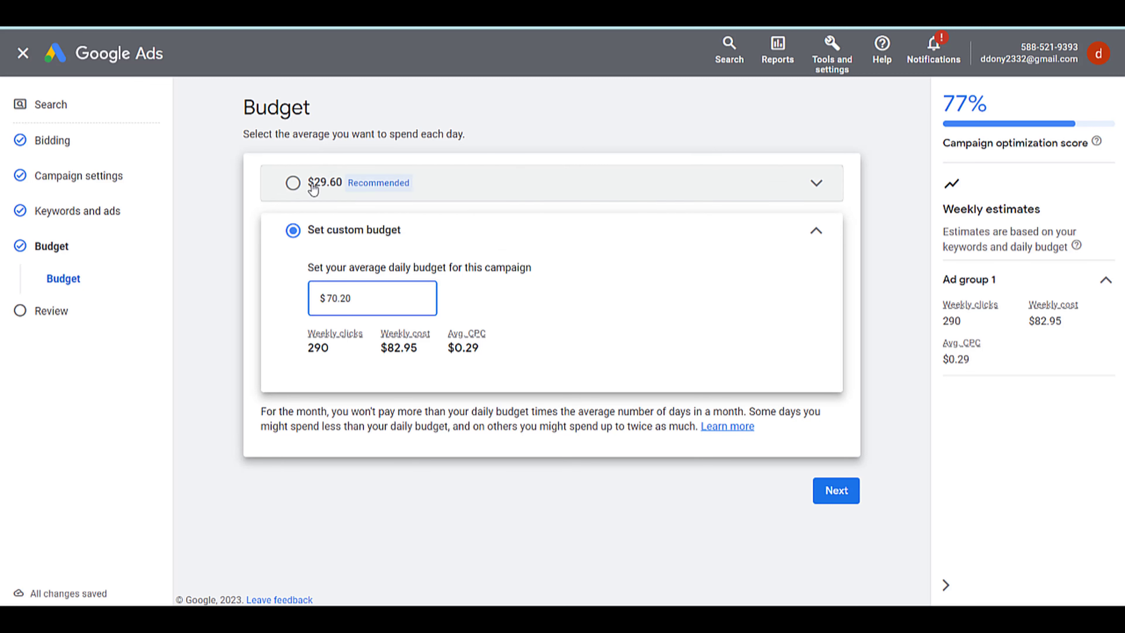
click(237, 313)
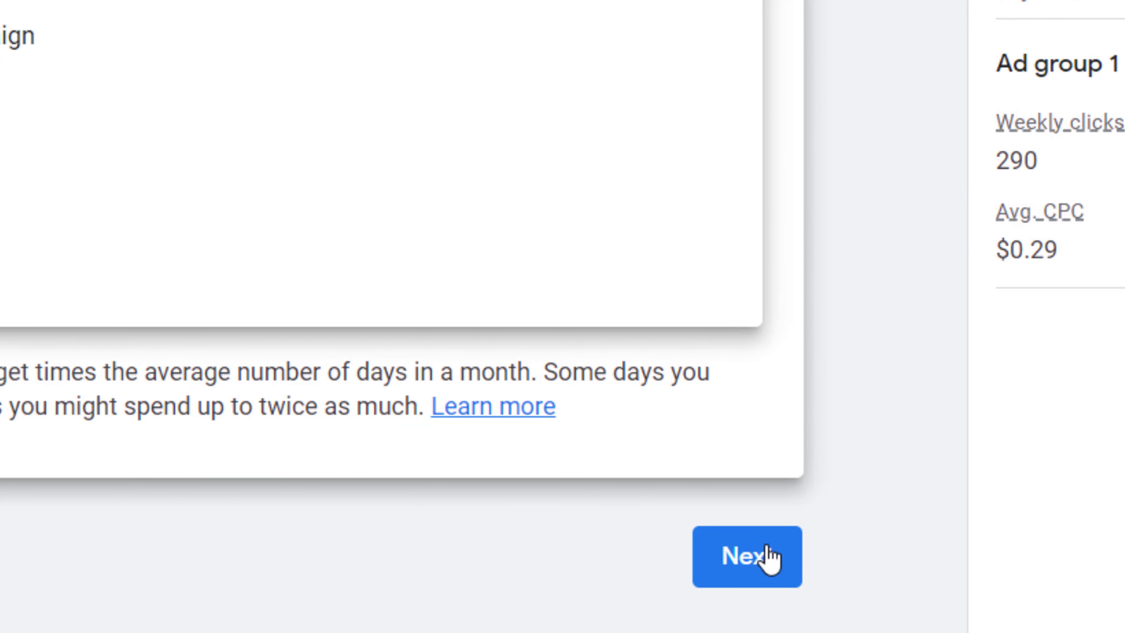
click(768, 559)
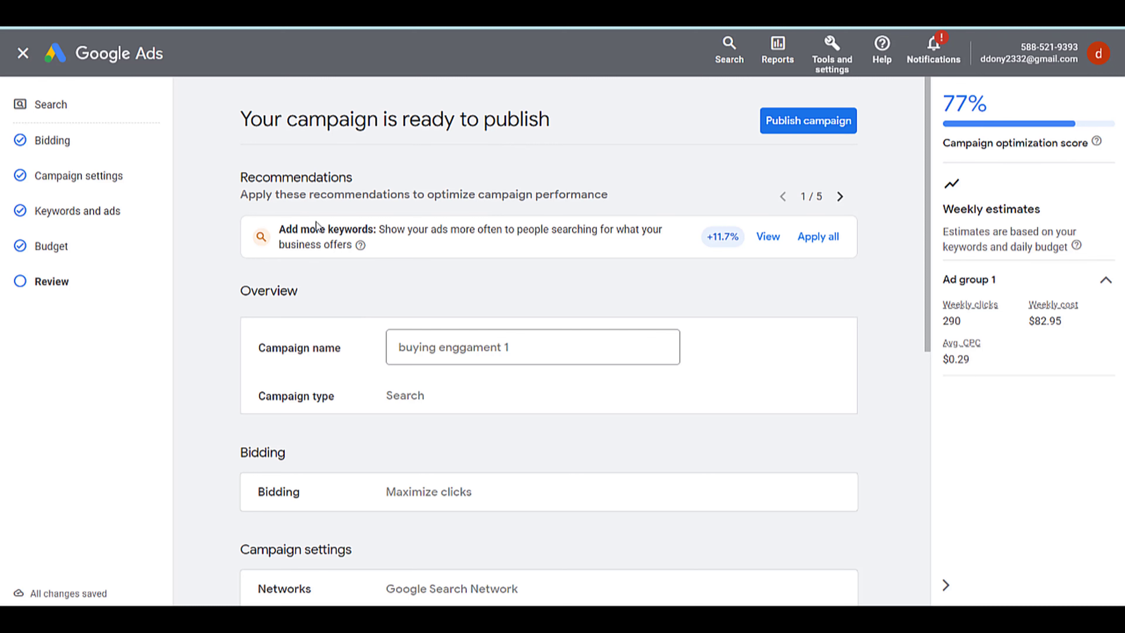
Review the campaign summary, covering name, bidding, networks, locations, languages, audiences, keywords, ads and budget
scroll(361, 318, down, 1)
scroll(404, 347, down, 2)
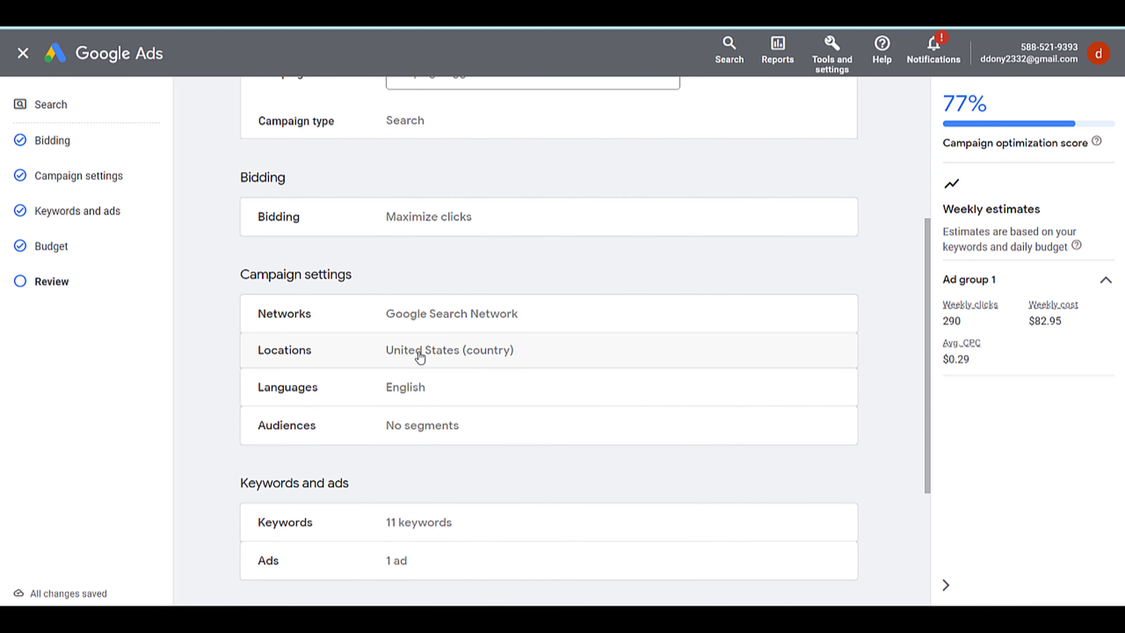
scroll(421, 311, down, 2)
scroll(367, 352, down, 1)
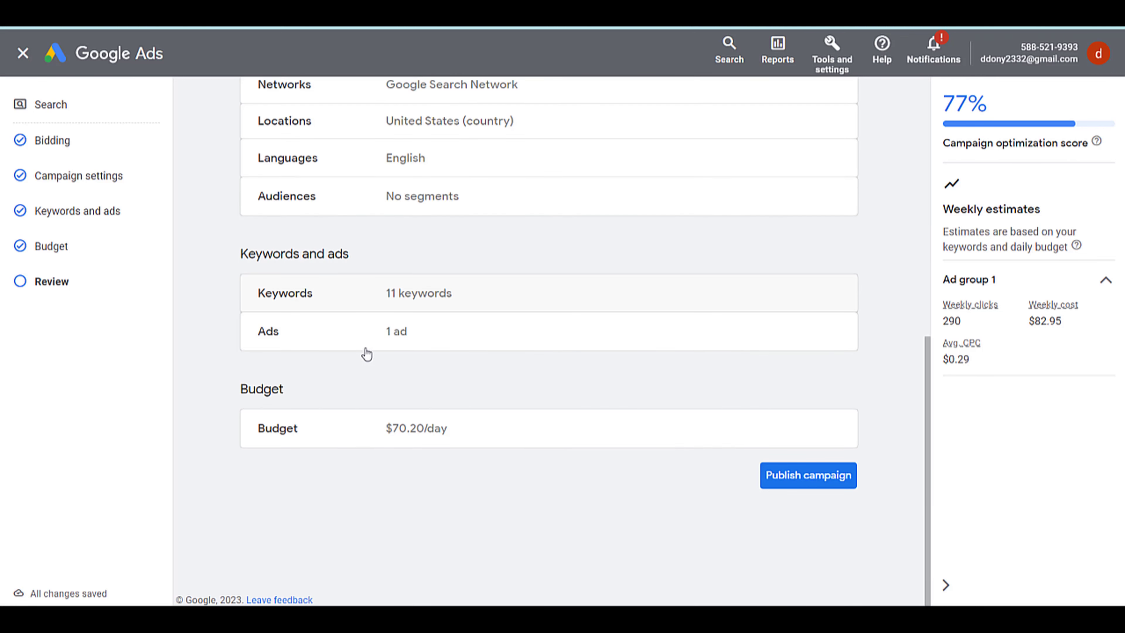
scroll(370, 450, up, 5)
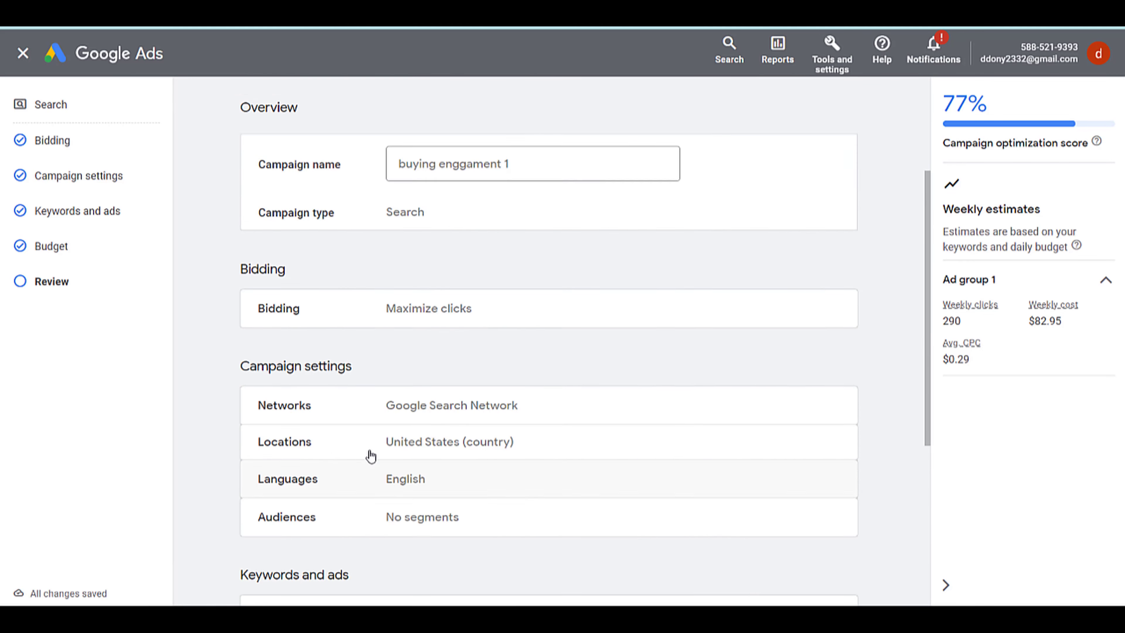
scroll(368, 443, down, 4)
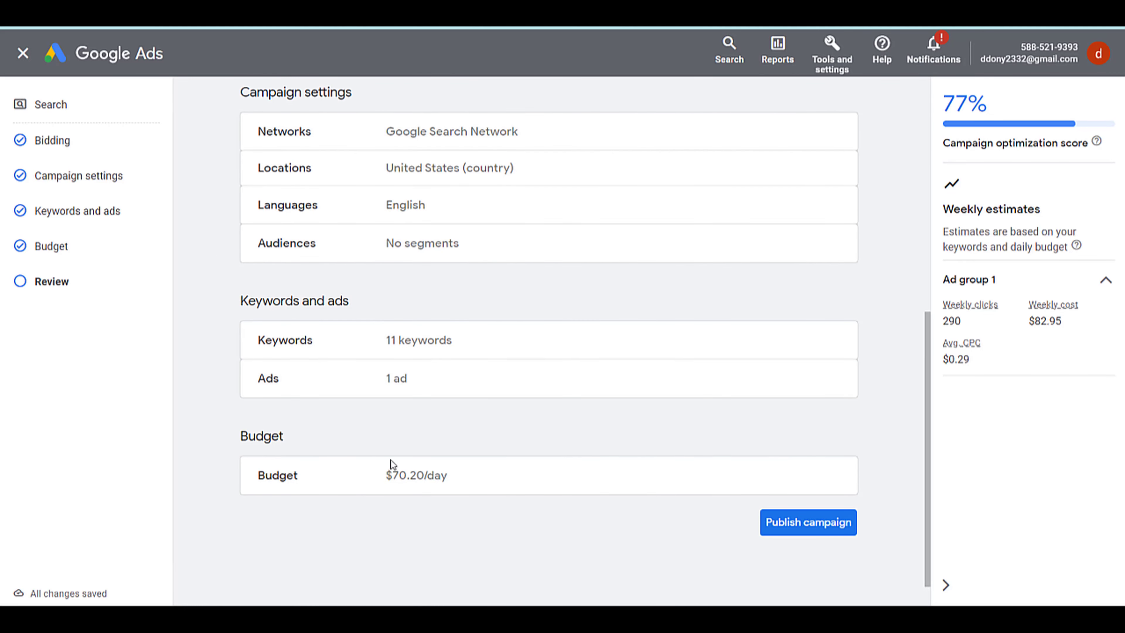